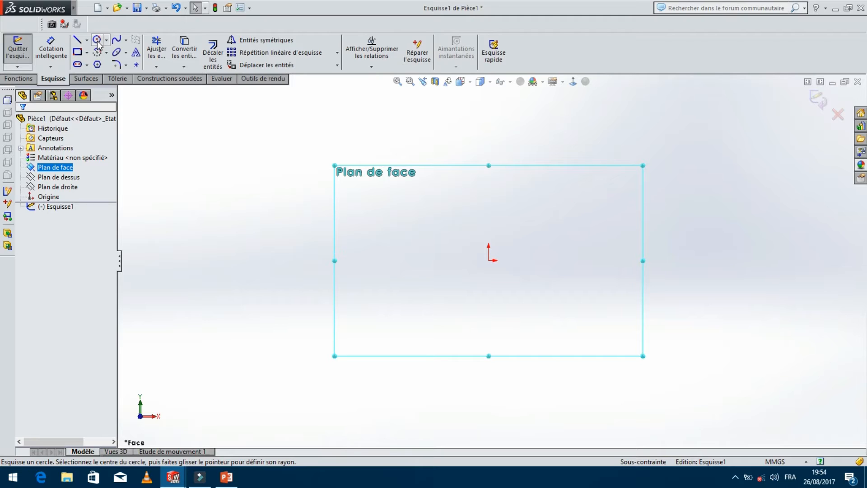
- Sketch three concentric circles centred on the origin, the outer one about 86 mm in radius and the inner one about 41 mm
left_click(97, 39)
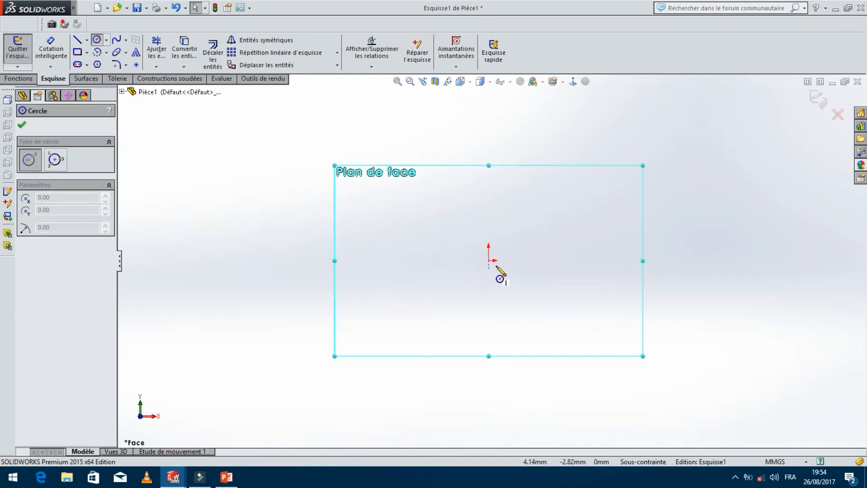
left_click(488, 260)
left_click(634, 231)
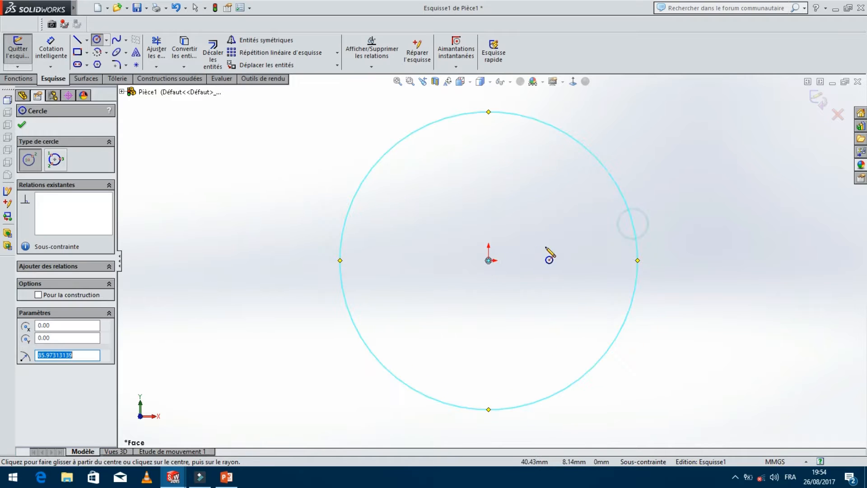
left_click(488, 260)
left_click(595, 284)
left_click(489, 260)
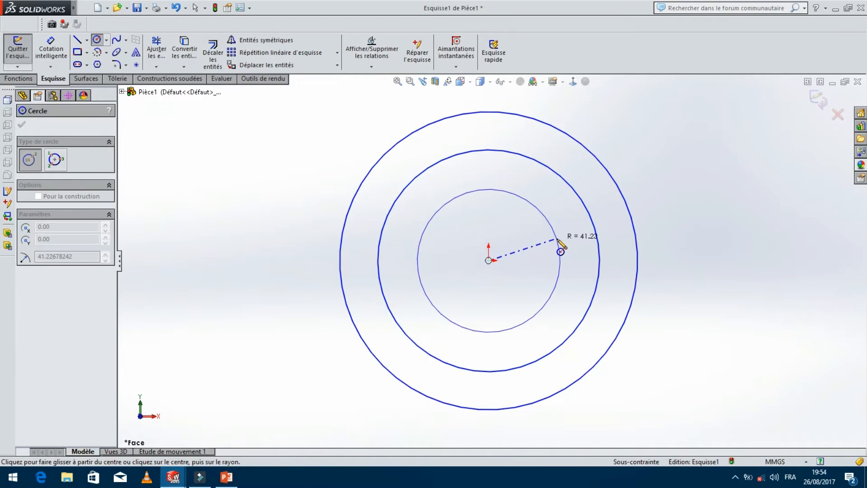
left_click(559, 246)
left_click(21, 120)
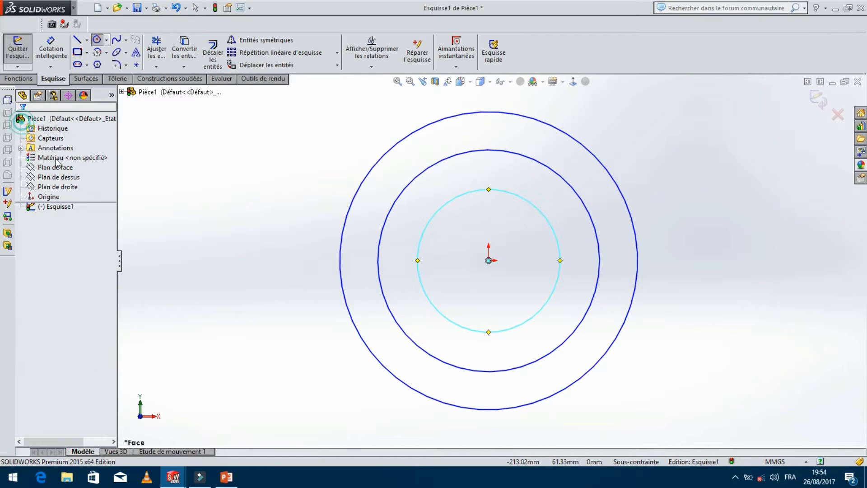
- Convert all three concentric circles to construction geometry
left_click_drag(684, 100, 262, 421)
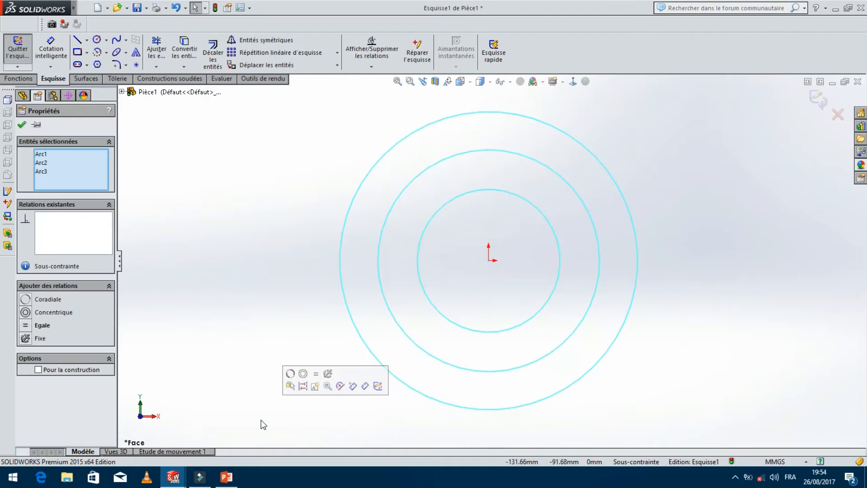
left_click(304, 386)
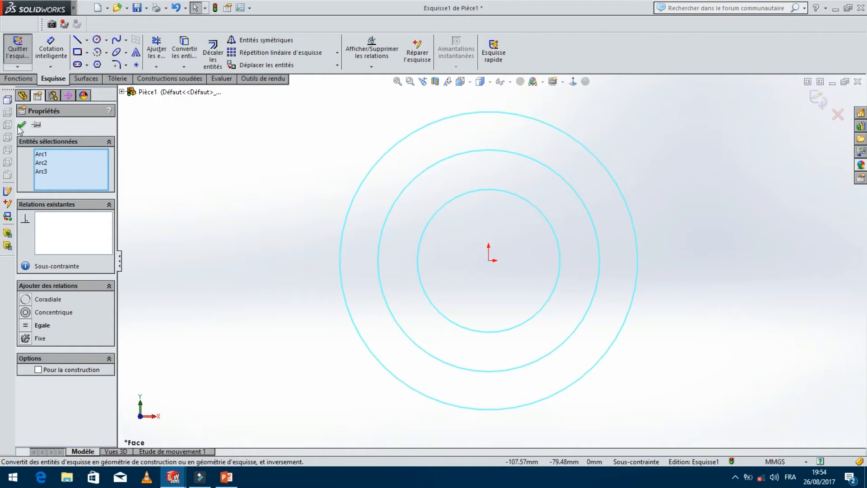
left_click(21, 126)
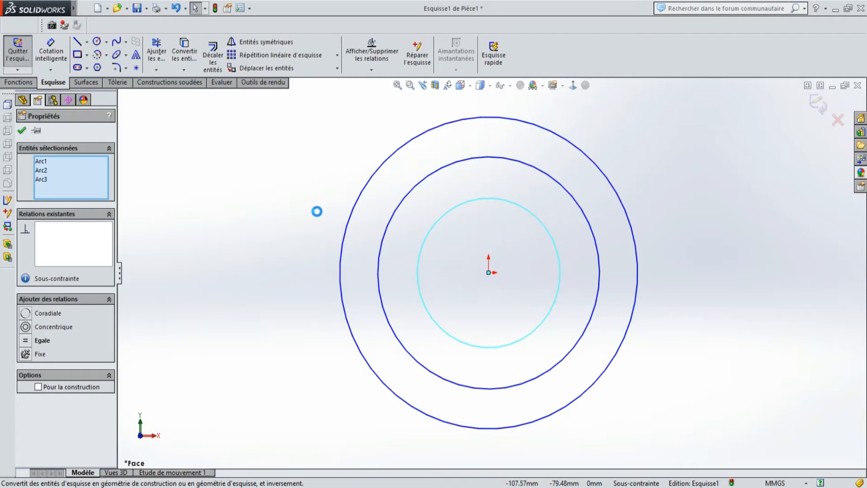
left_click(317, 212)
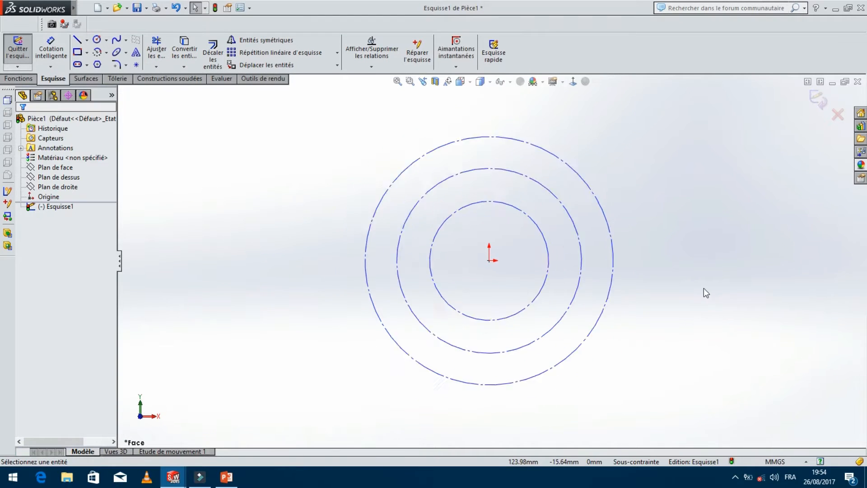
- Dimension the outer construction circle with a diameter of 60 mm
scroll(704, 289, "up", 2)
scroll(700, 289, "down", 2)
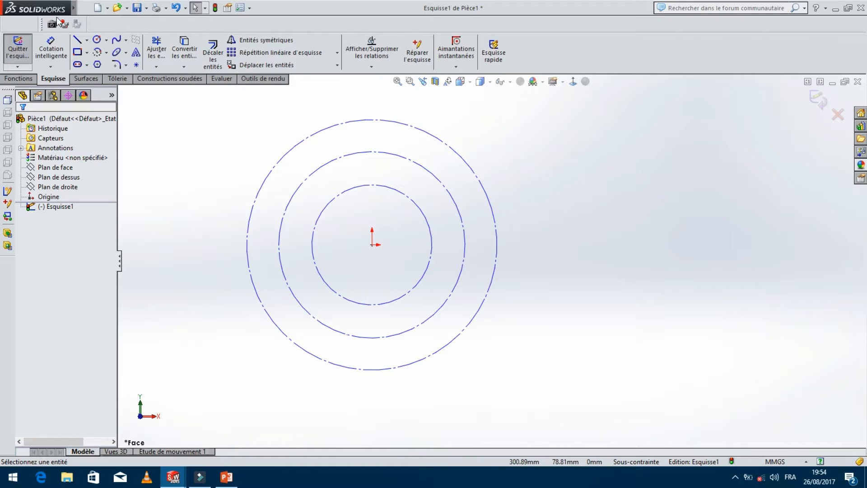
left_click(51, 50)
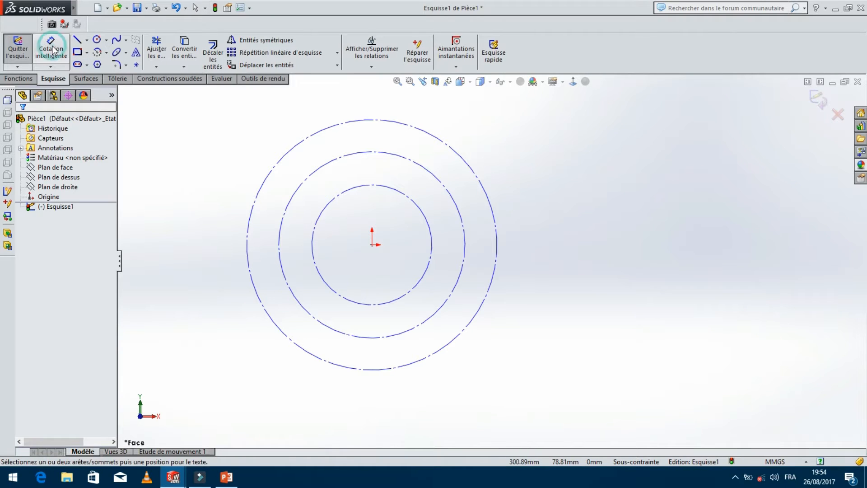
left_click(497, 228)
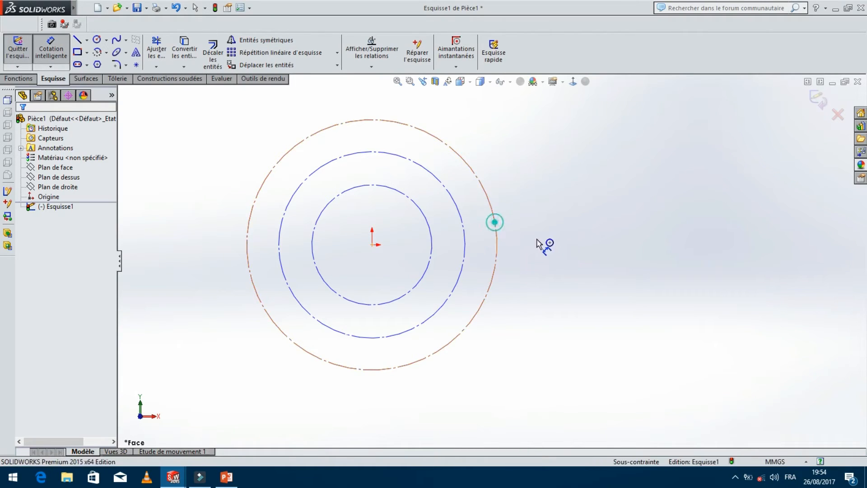
left_click(591, 258)
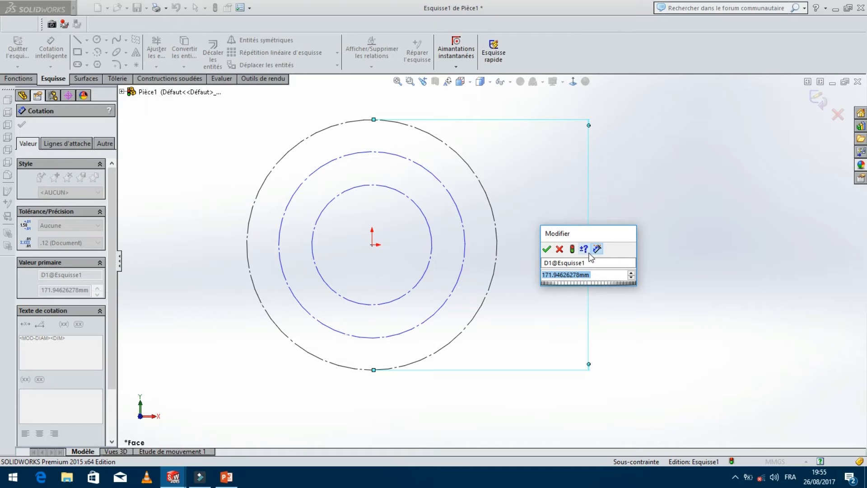
type("=")
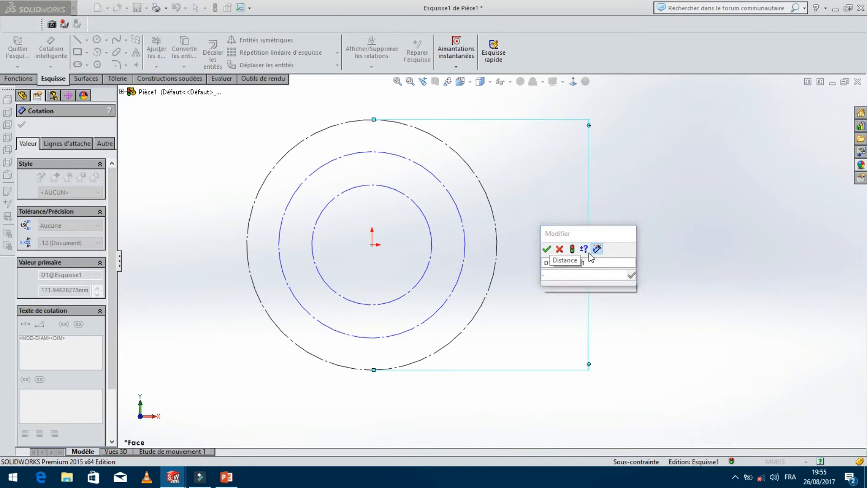
type("80")
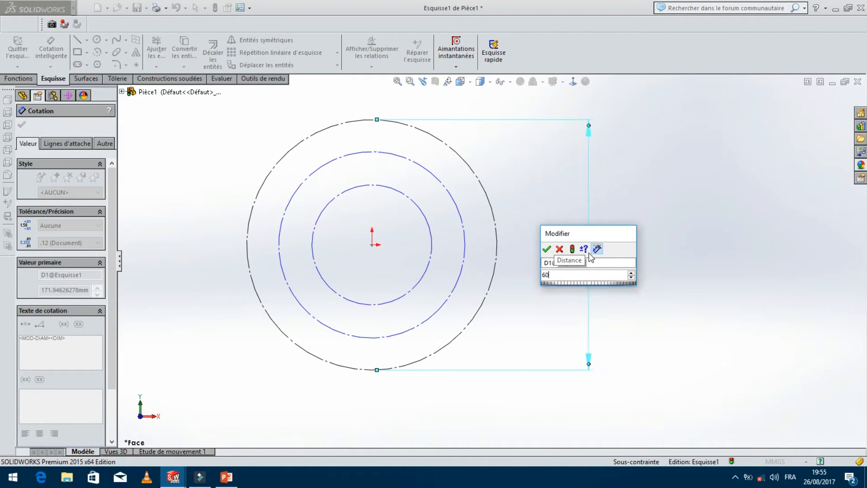
key("Return")
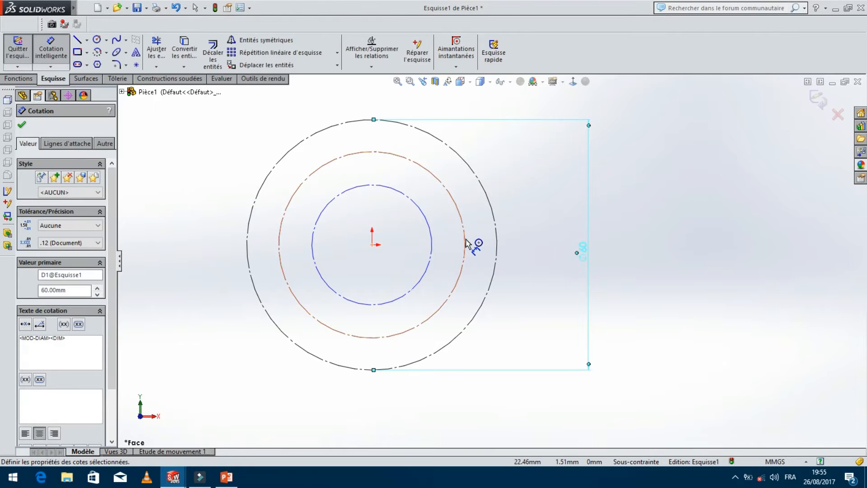
- Dimension the middle construction circle with a diameter of 54 mm
left_click(466, 243)
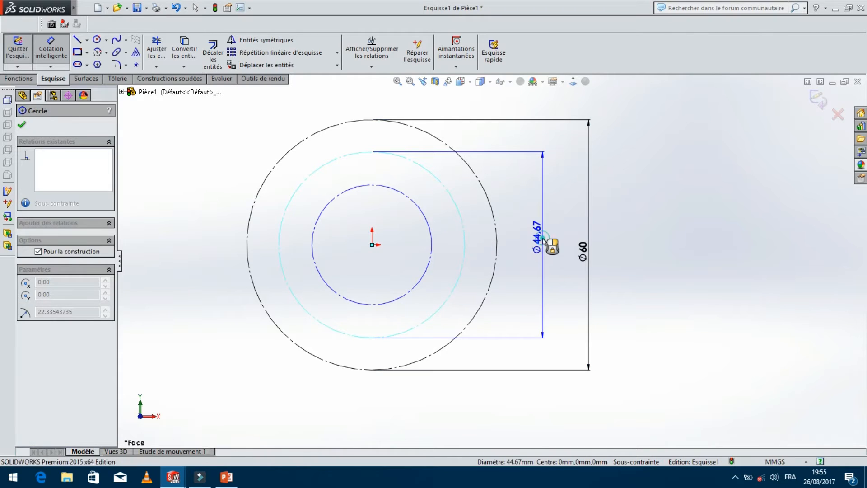
left_click(544, 242)
type("54")
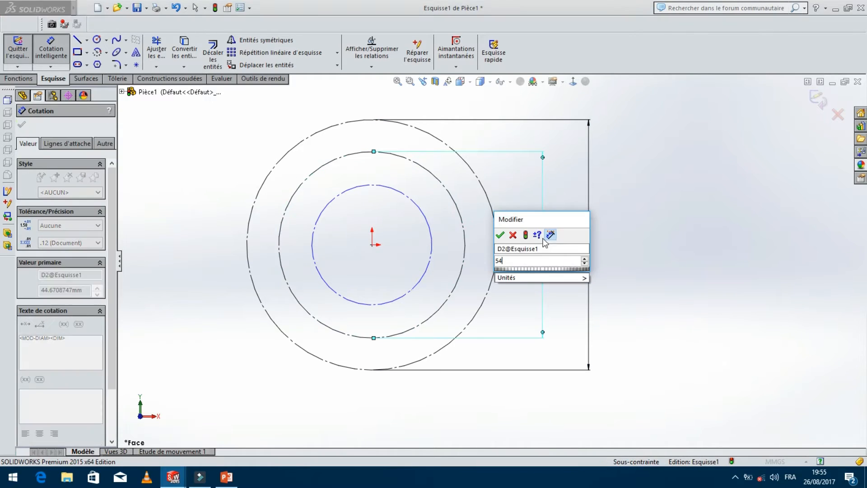
key("Return")
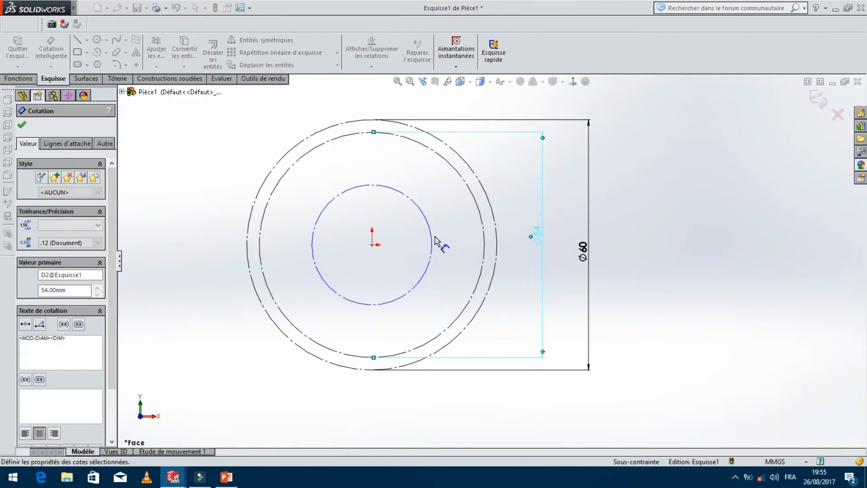
- Dimension the inner construction circle with a diameter of 46.5 mm and finish dimensioning
left_click(431, 240)
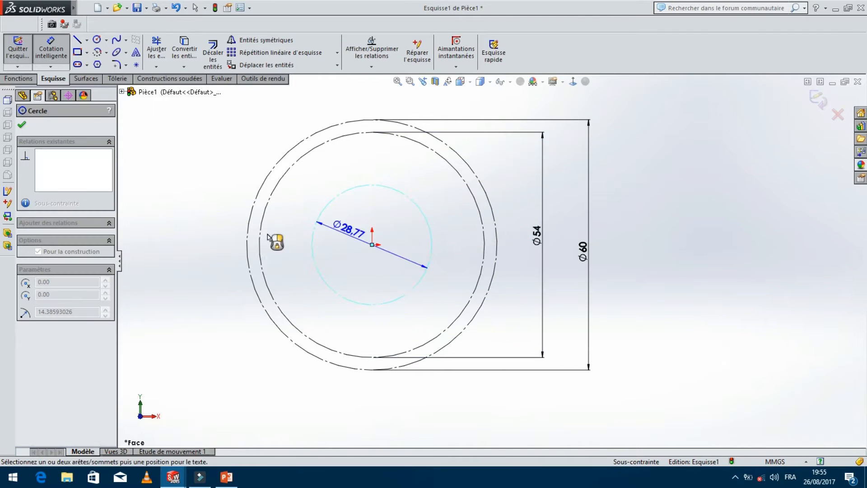
left_click(227, 243)
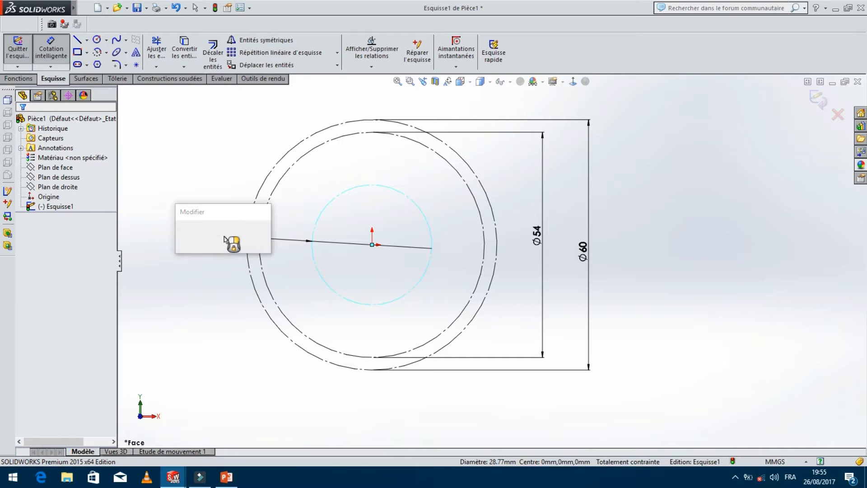
type("46.5")
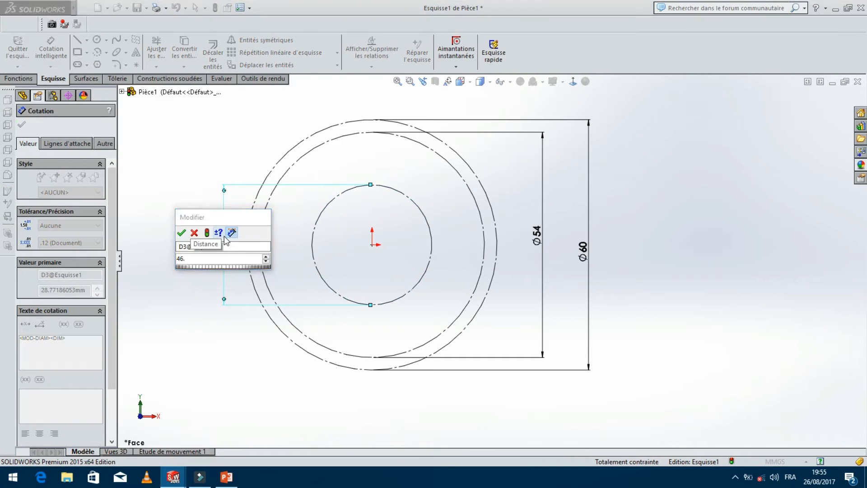
key("Return")
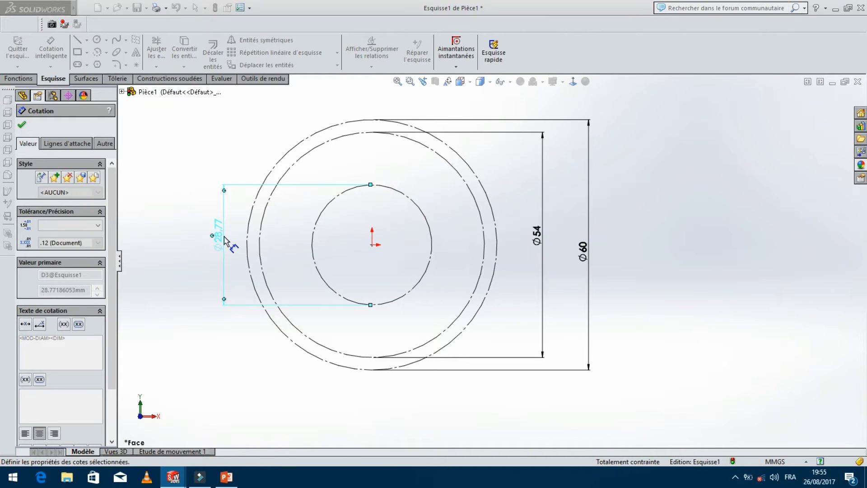
left_click(20, 126)
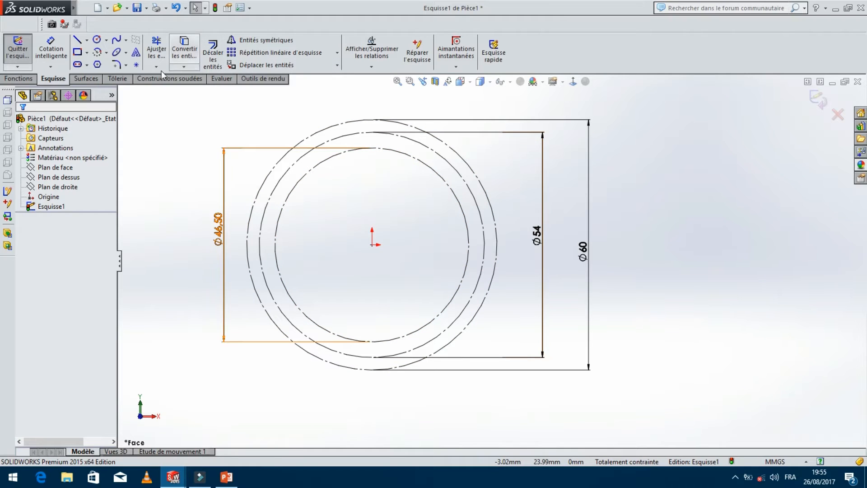
- Draw a horizontal construction line about 36 mm long from the origin to the right, past the outer circle
left_click(86, 40)
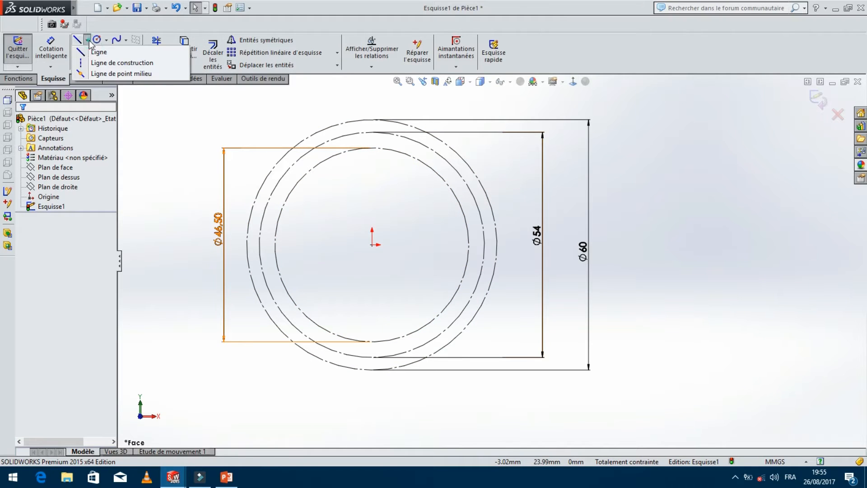
left_click(103, 66)
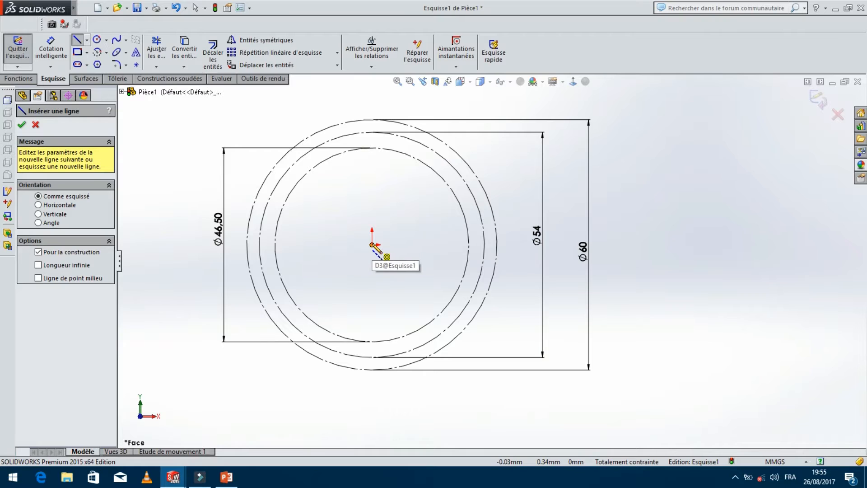
left_click(372, 244)
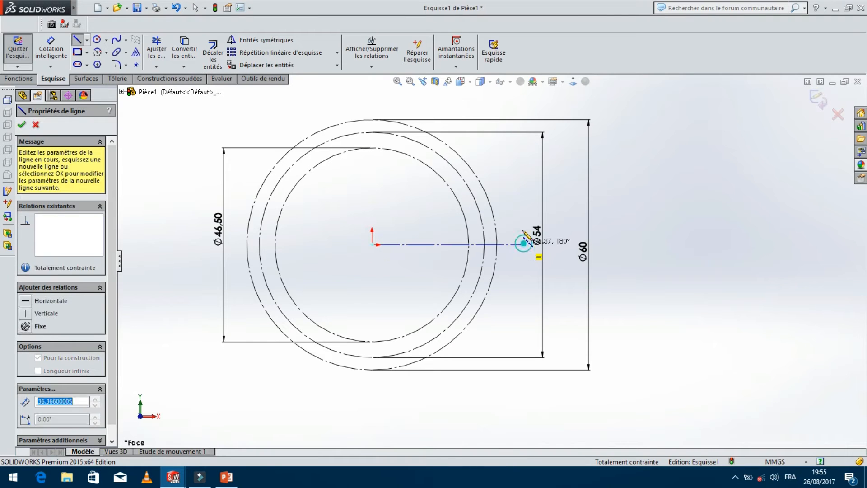
left_click(524, 243)
right_click(545, 189)
left_click(546, 189)
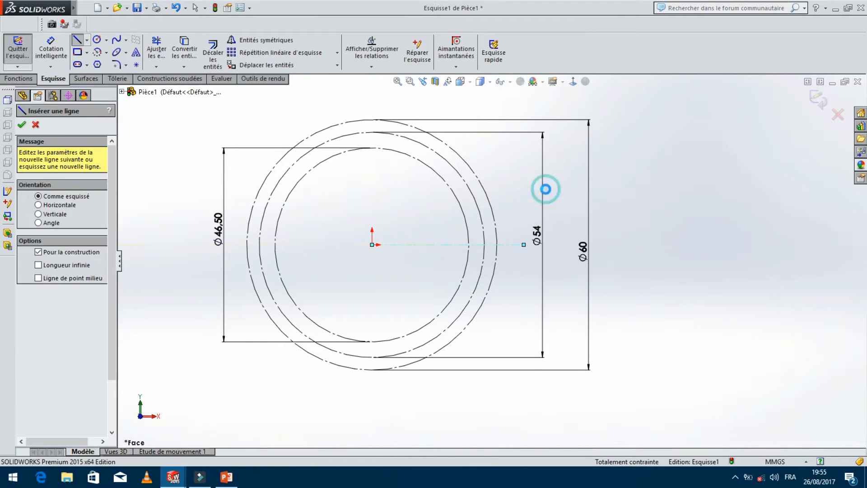
key("Escape")
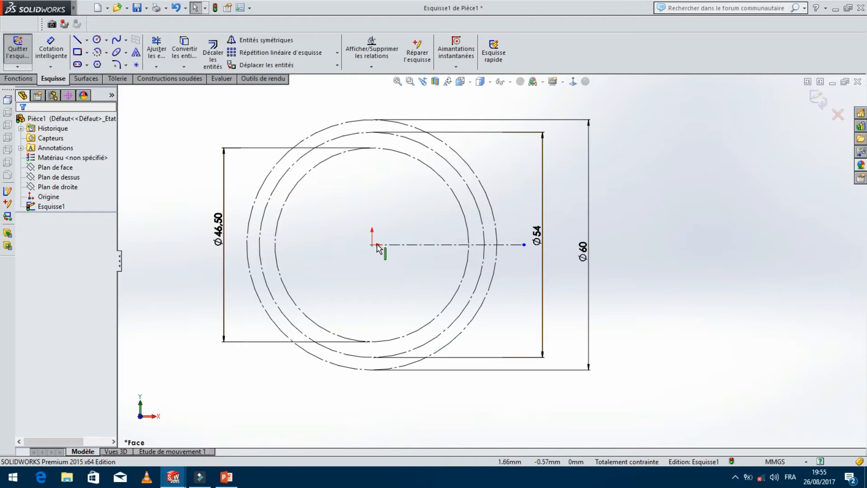
- Draw a second construction line about 36 mm long from the origin, inclined about 16° above the horizontal one
left_click(87, 41)
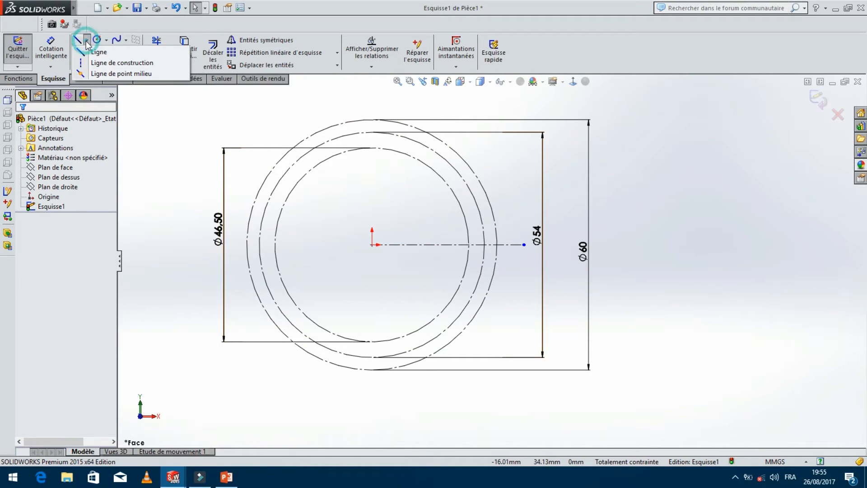
left_click(100, 63)
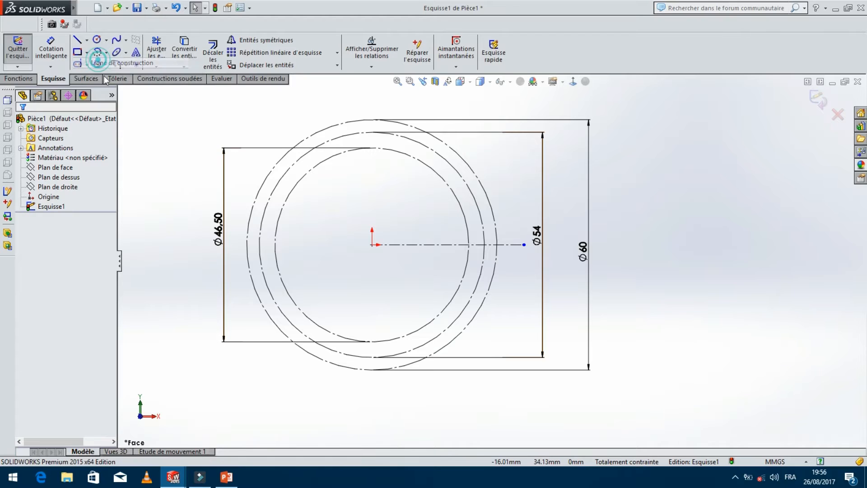
left_click(373, 246)
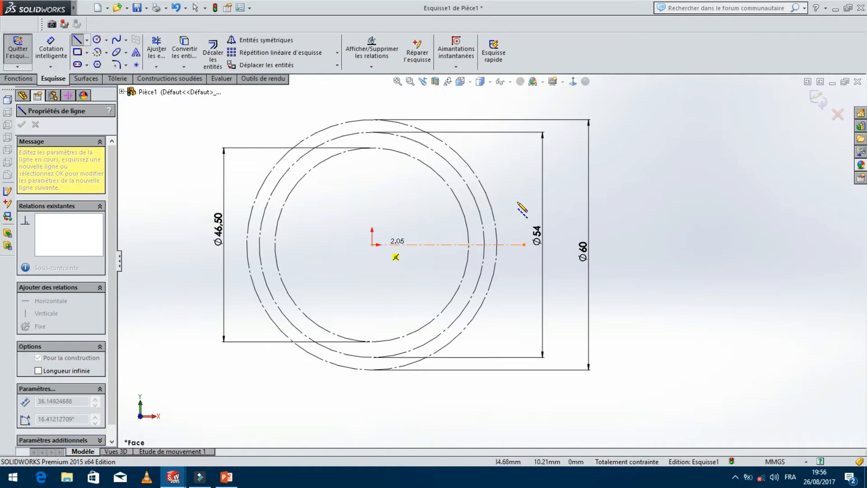
left_click(517, 201)
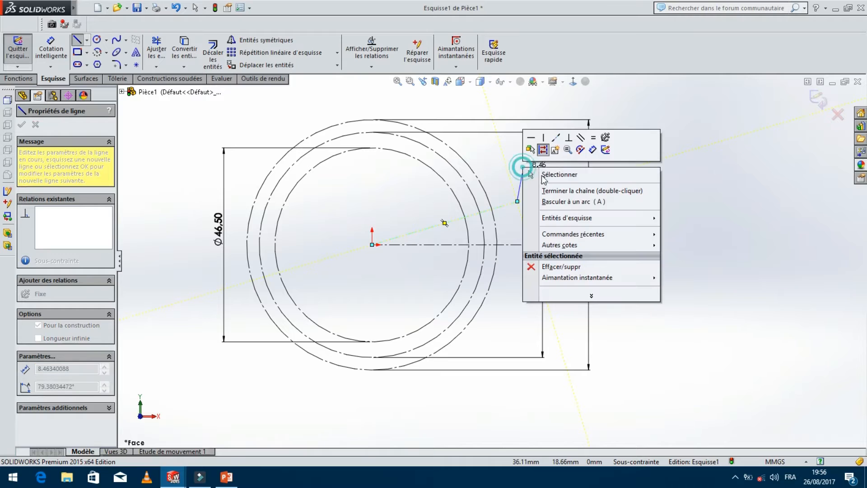
key("Escape")
- Dimension the angle between the inclined and horizontal construction lines as 10° and finish dimensioning
left_click(51, 50)
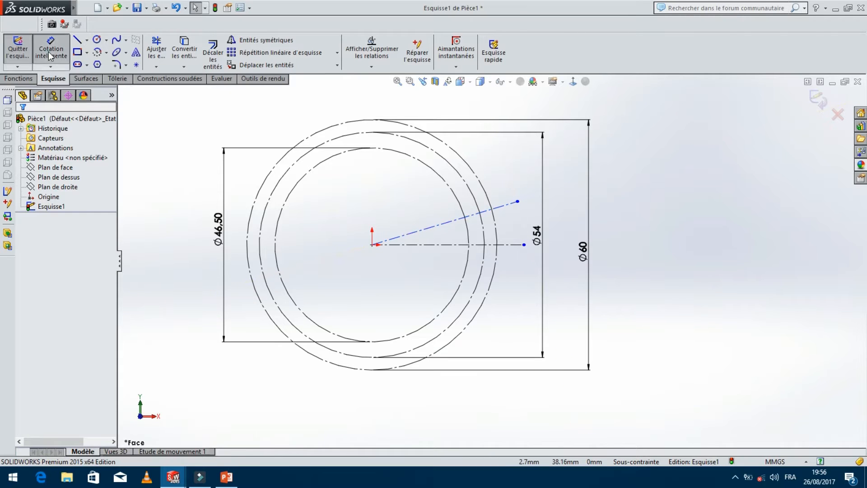
left_click(505, 205)
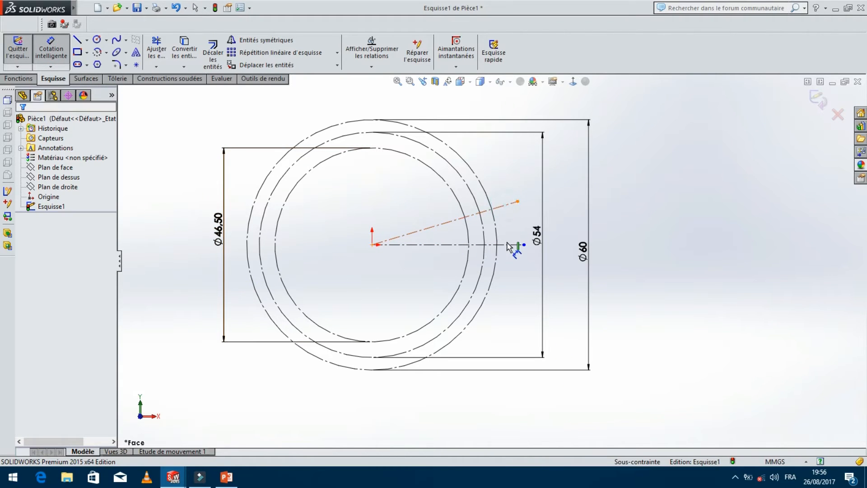
left_click(507, 243)
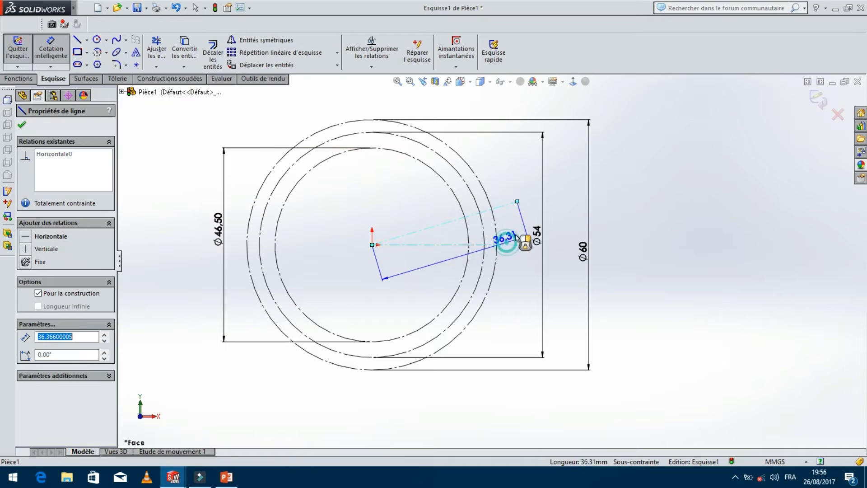
left_click(564, 223)
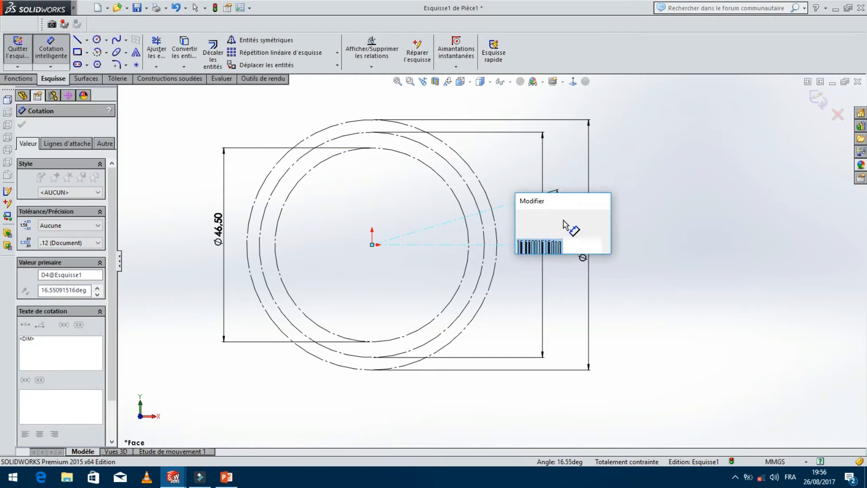
type("10")
key("Return")
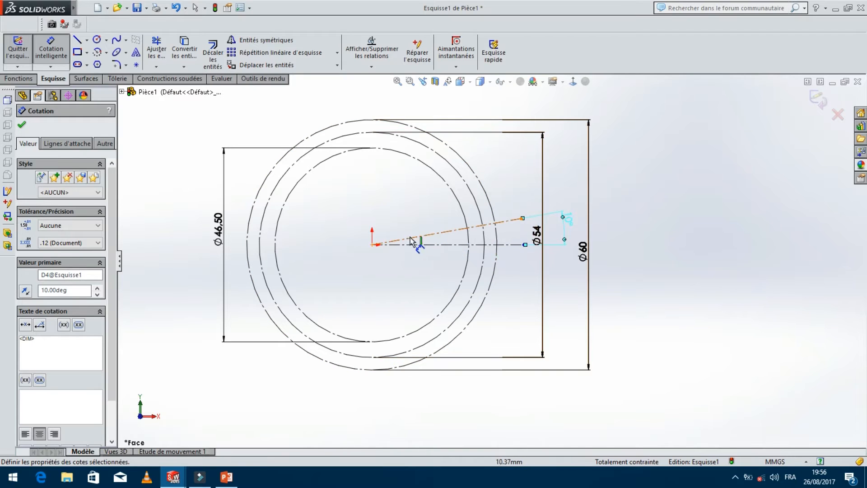
left_click(21, 127)
- Draw a third construction line about 36.5 mm long from the origin, between the two existing ones, about 4.8° above horizontal
left_click(87, 39)
left_click(105, 63)
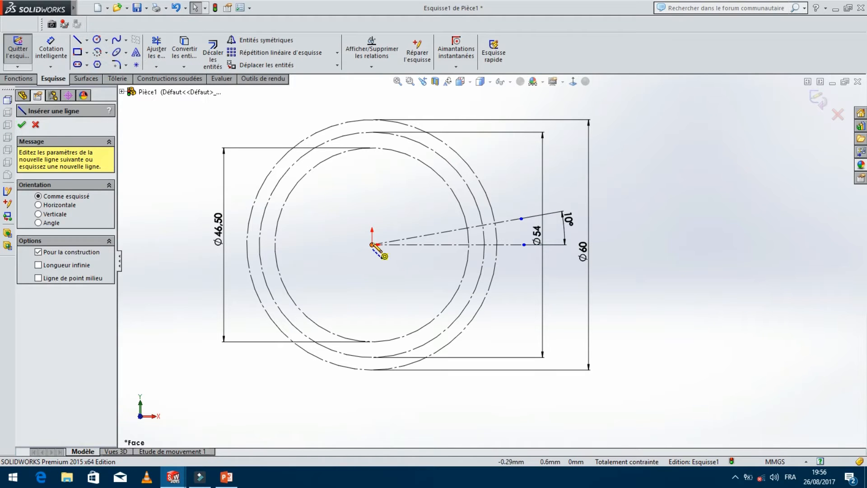
left_click(372, 244)
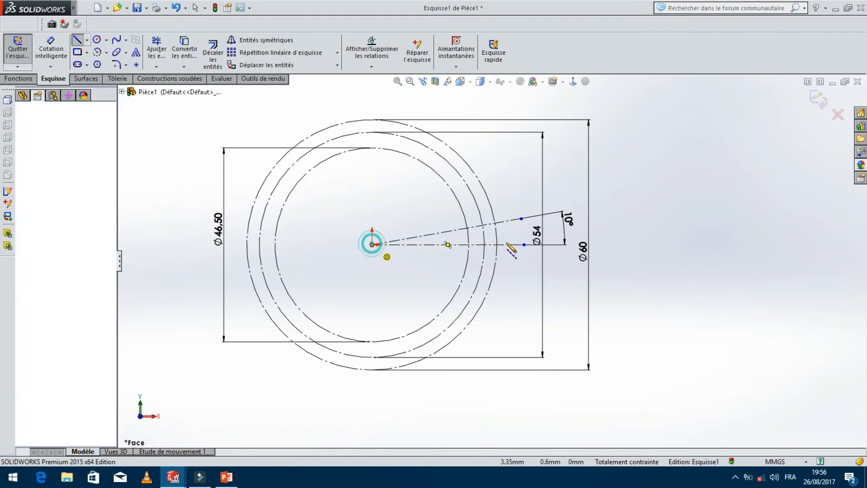
left_click(524, 232)
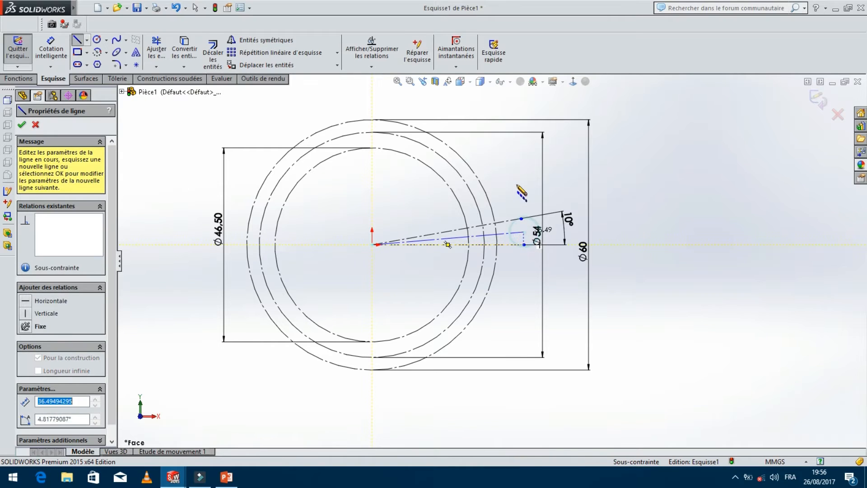
right_click(516, 184)
left_click(542, 190)
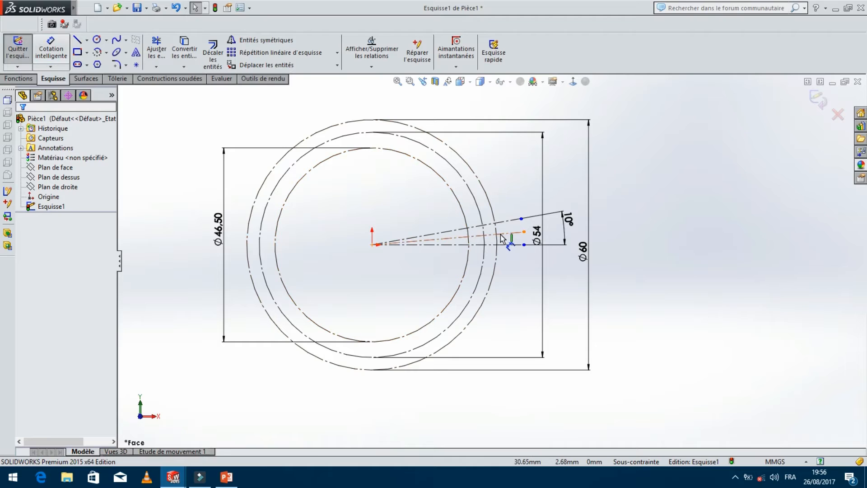
- Dimension the angle between the middle construction line and the horizontal one as 5°
left_click(51, 48)
left_click(499, 233)
left_click(505, 245)
left_click(513, 238)
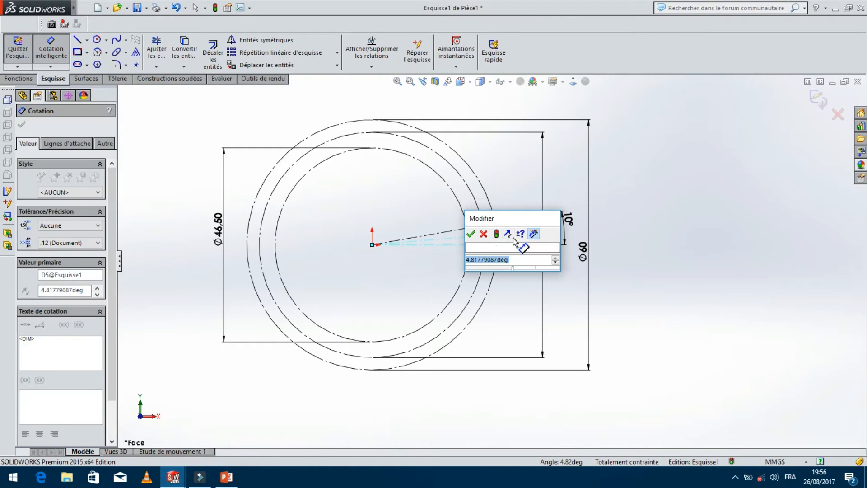
type("5")
key("Return")
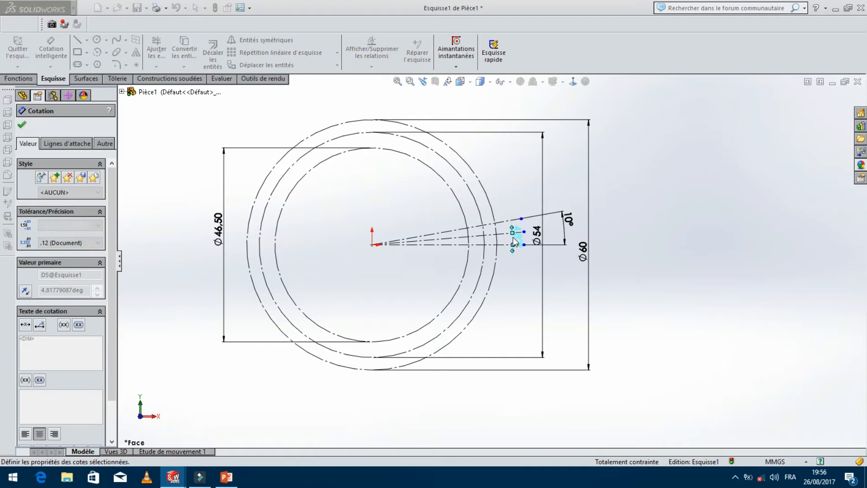
- Draw a fourth construction line about 32 mm long from the origin, between the horizontal and 5° lines, about 2.6° above horizontal
scroll(520, 250, "up", 3)
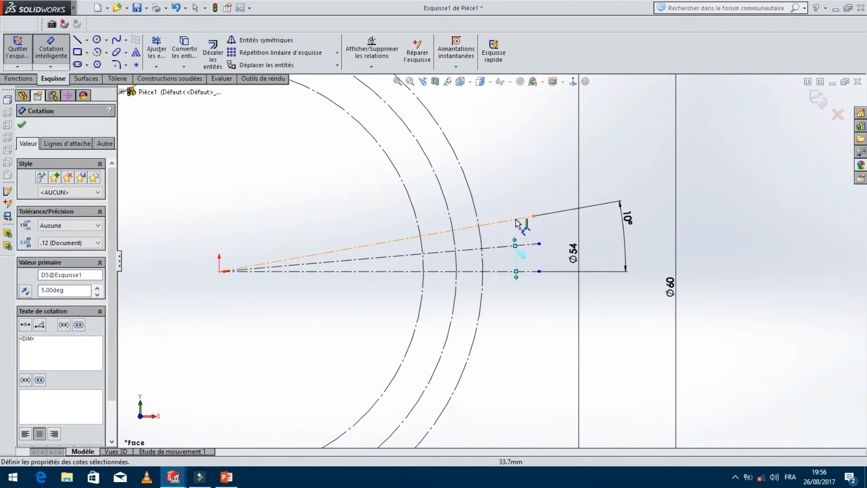
left_click(87, 40)
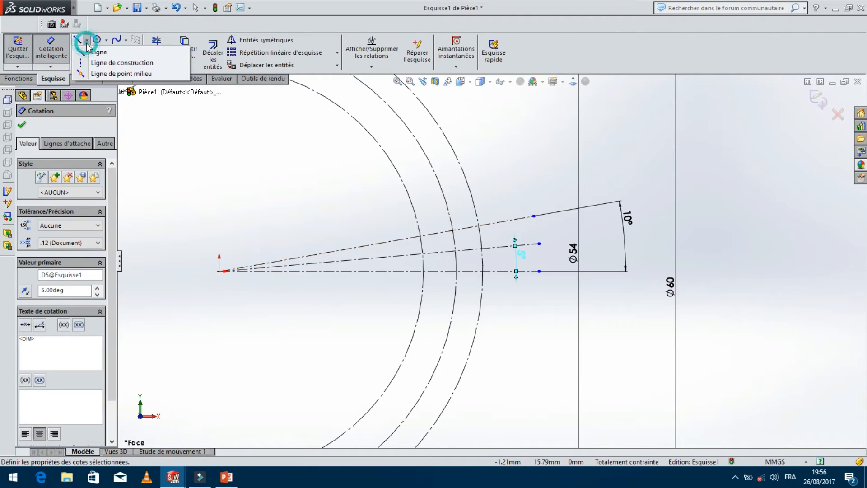
left_click(120, 62)
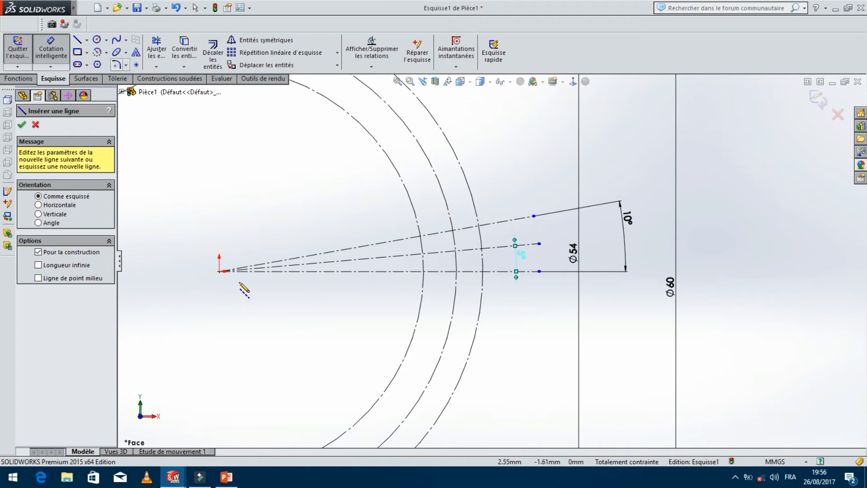
left_click(219, 271)
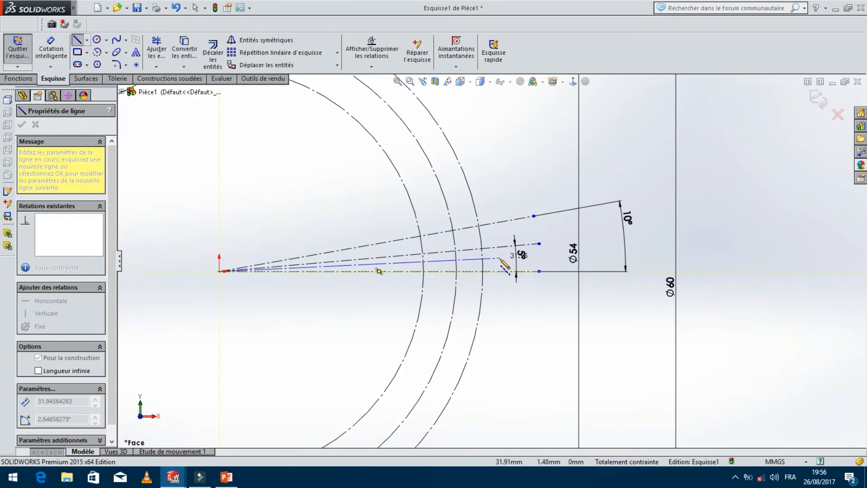
left_click(499, 259)
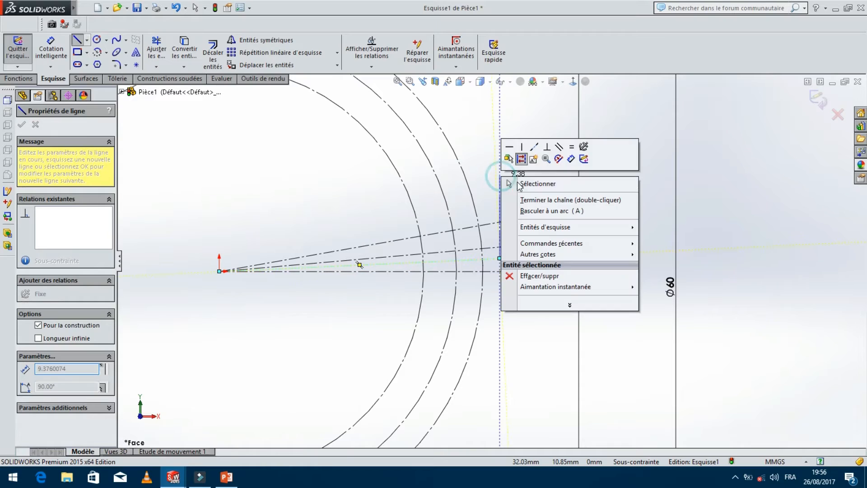
key("Escape")
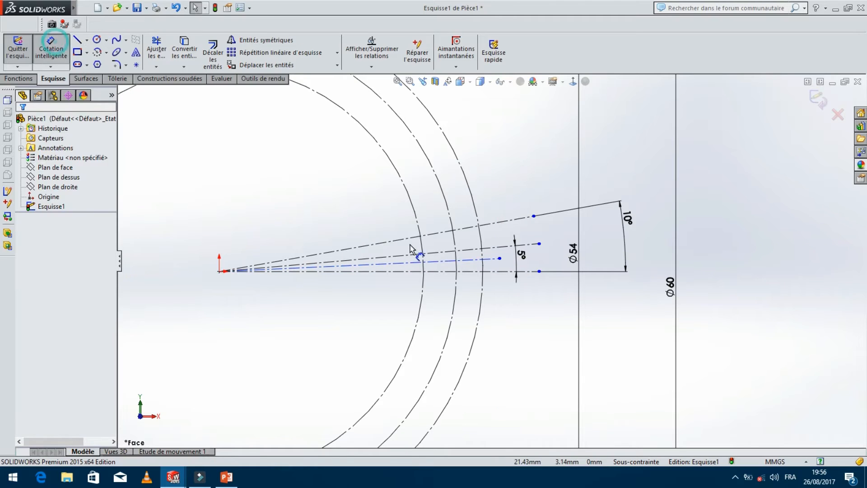
- Dimension the angle between the newest construction line and the horizontal one as 2.5°
left_click_drag(487, 258, 492, 273)
left_click(492, 272)
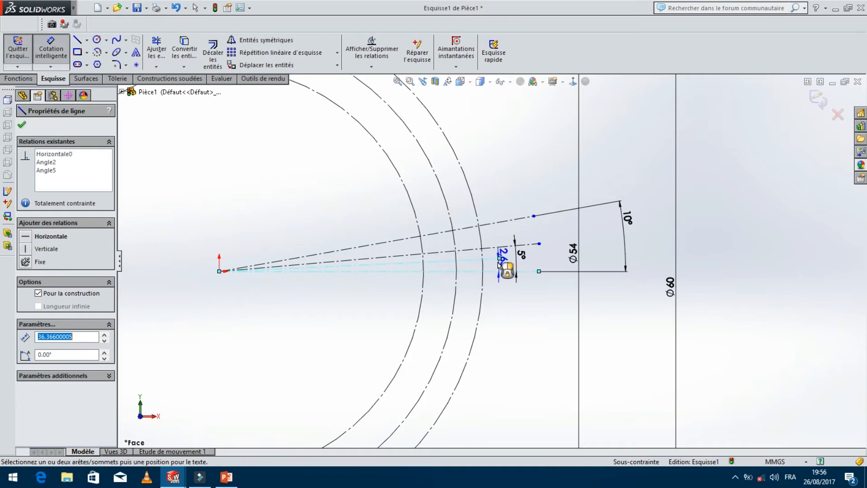
left_click(502, 266)
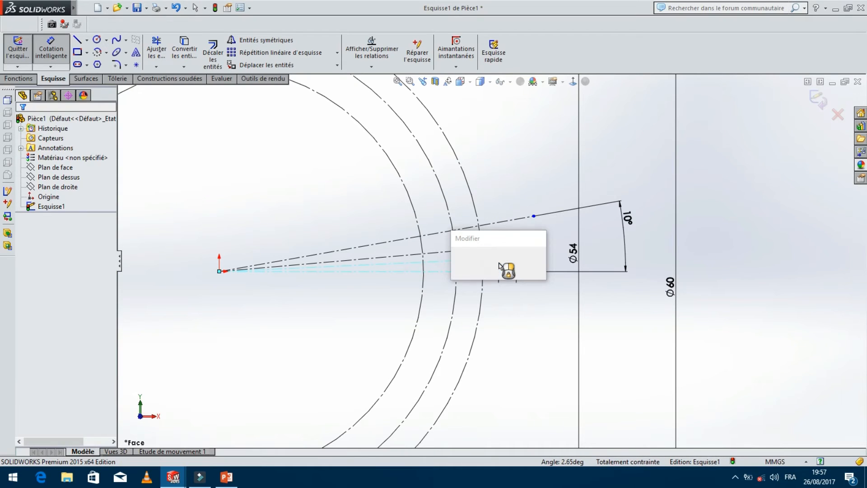
type("5")
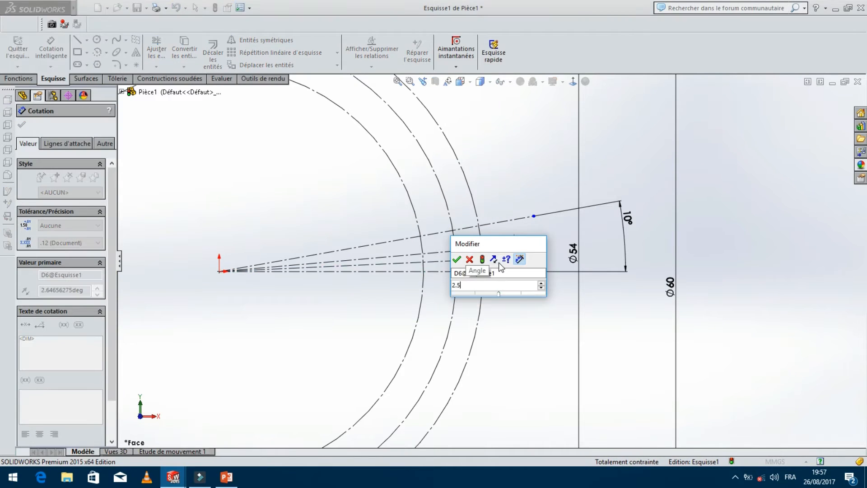
key("Return")
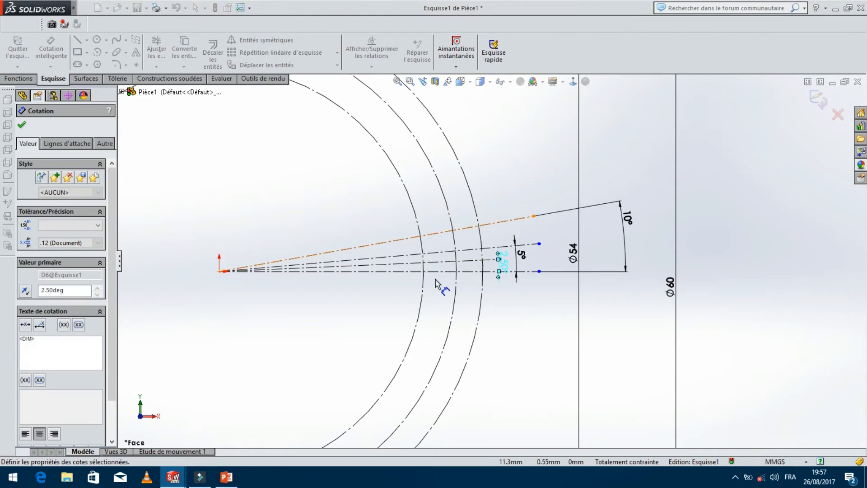
- Draw a three-point arc of about 3.25 mm radius from the outer circle at the 2.5° line to the 54 mm circle at the 5° line
scroll(447, 285, "down", 3)
scroll(617, 287, "up", 1)
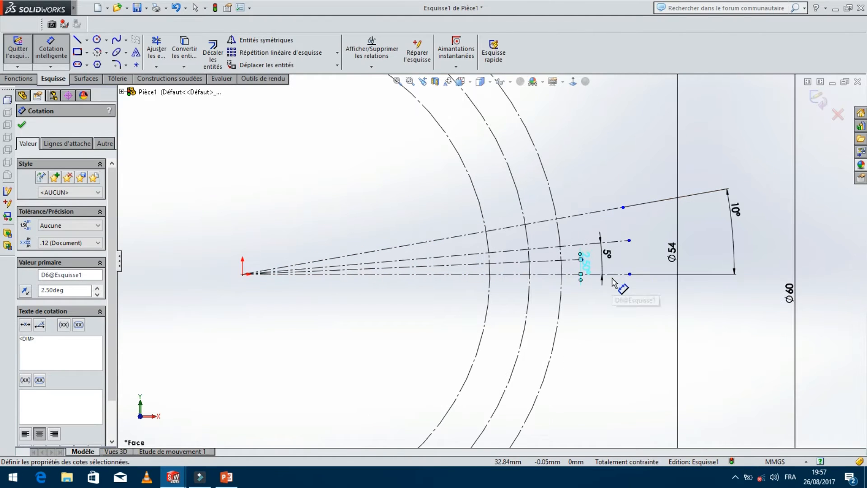
left_click(106, 53)
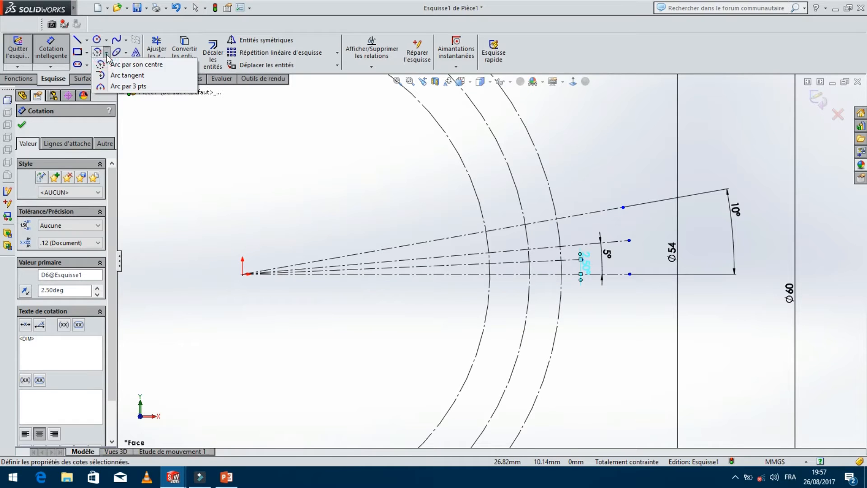
left_click(141, 86)
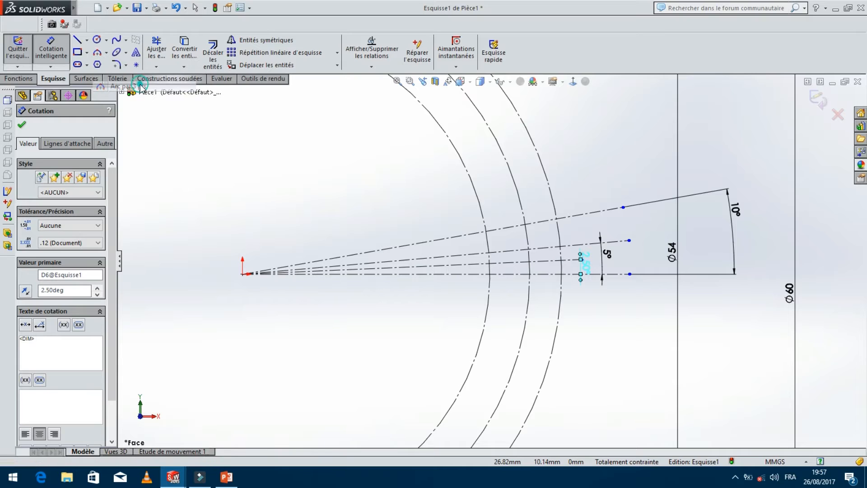
left_click(562, 266)
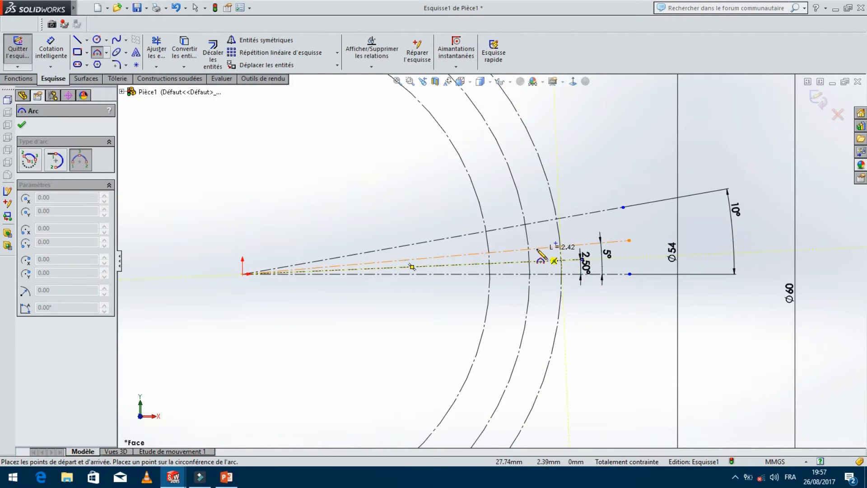
left_click(529, 248)
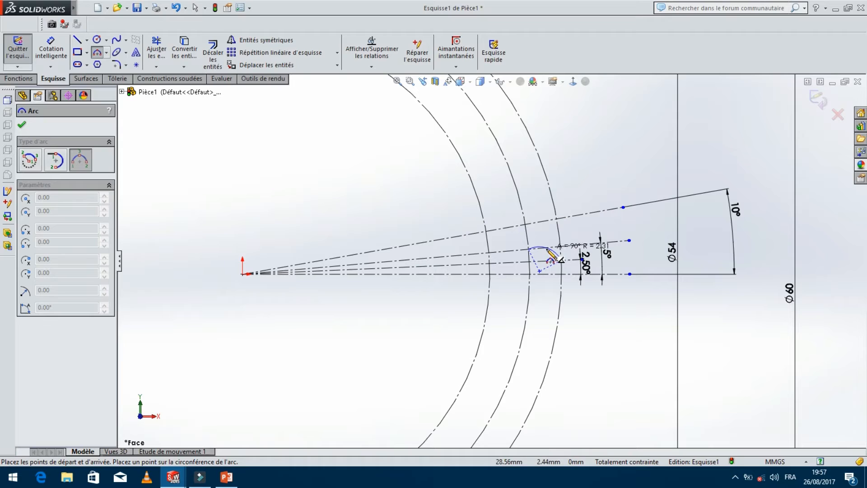
scroll(549, 259, "down", 4)
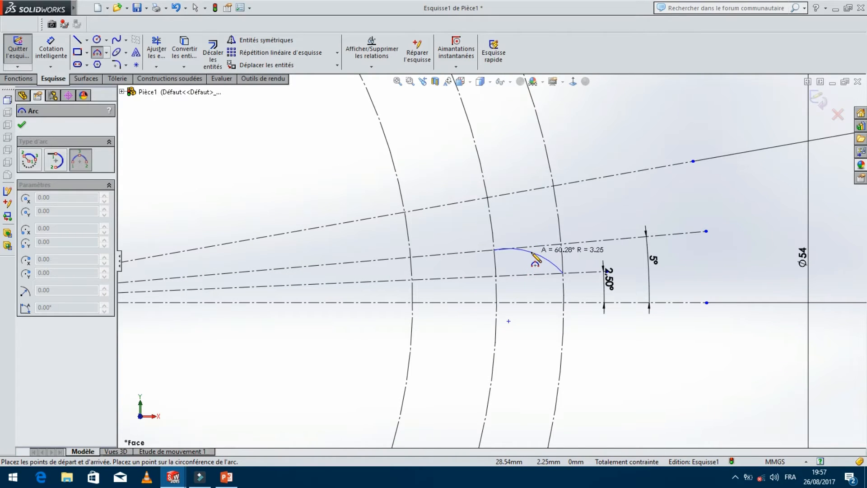
left_click(532, 252)
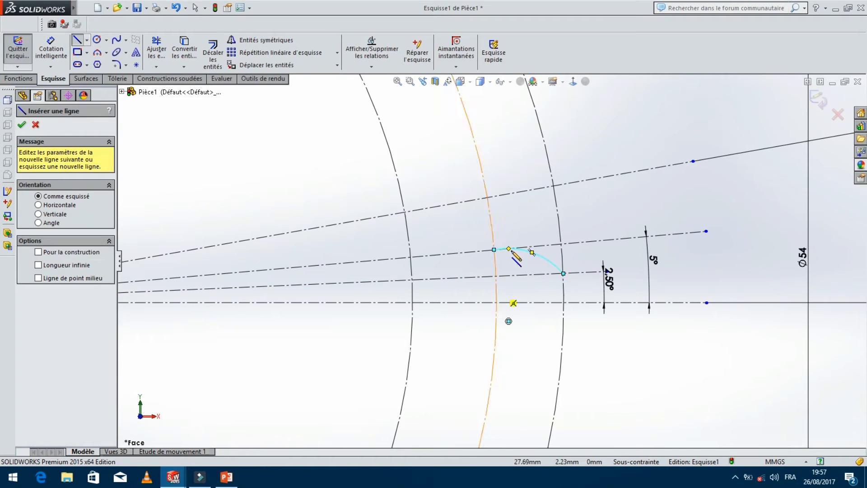
- Draw a solid line about 3.7 mm long from the arc's inner end along the 5° line to the 46.5 mm circle
left_click(495, 250)
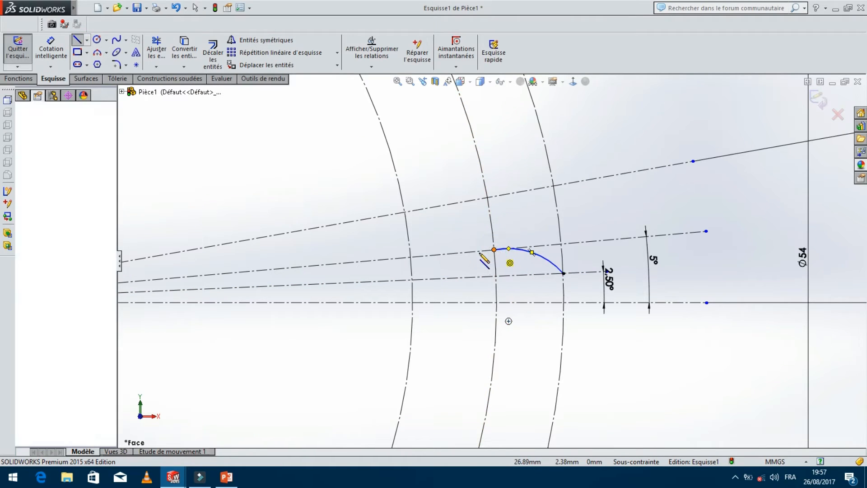
left_click(411, 257)
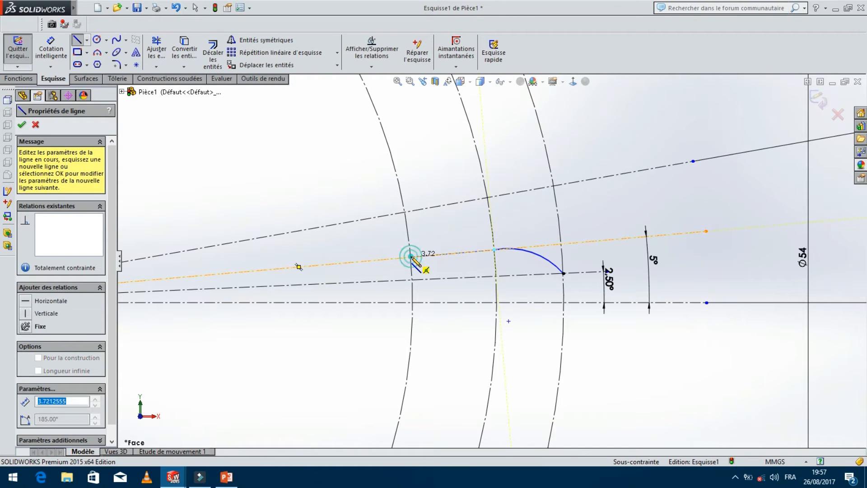
left_click(311, 179)
right_click(310, 179)
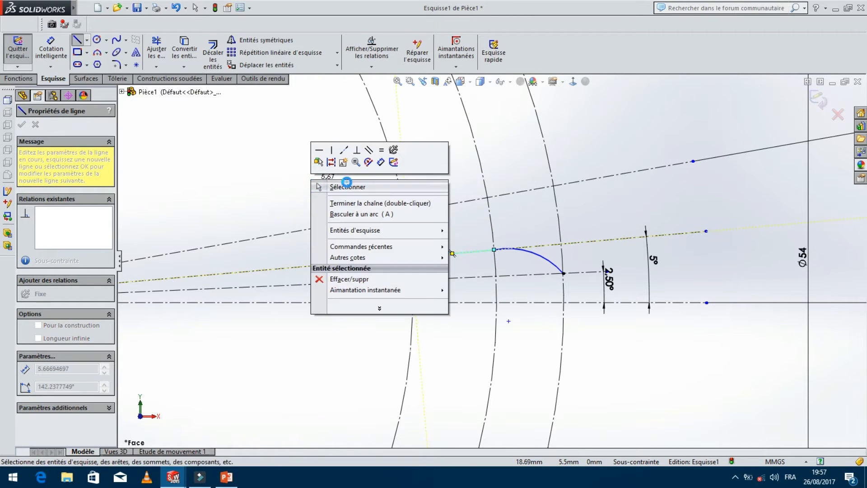
left_click(346, 183)
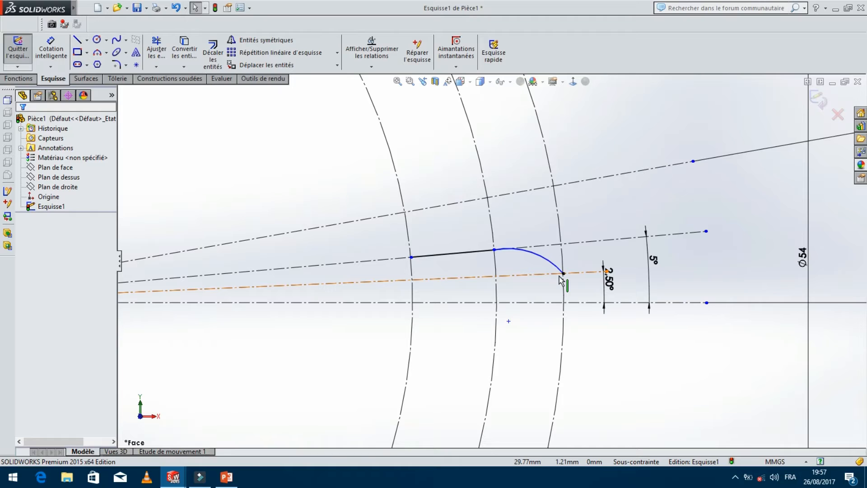
- Add a tangent relation between the short solid line and the arc
left_click(470, 251)
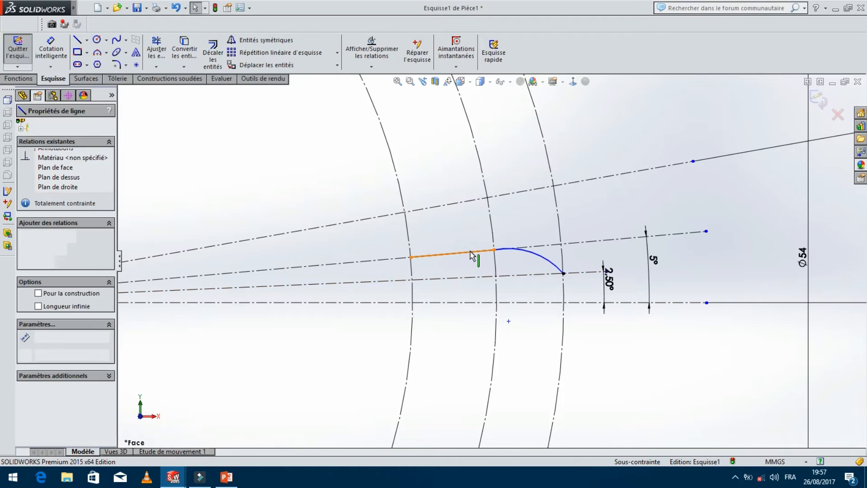
left_click(543, 257)
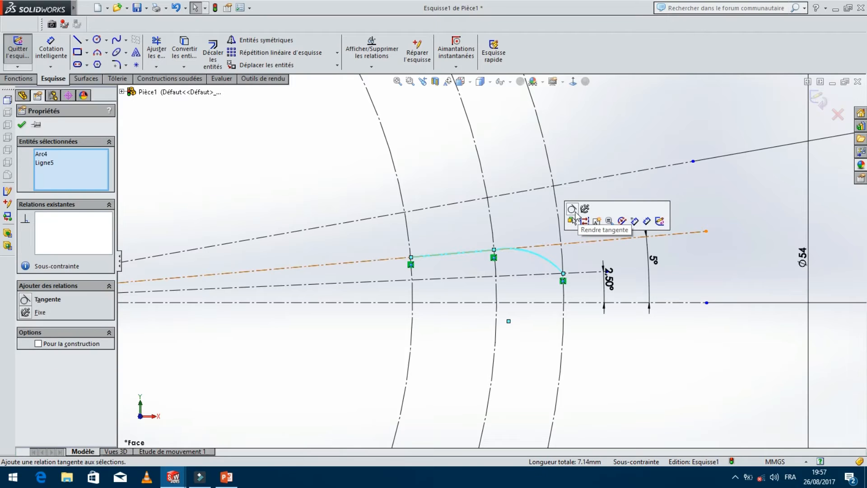
left_click(572, 219)
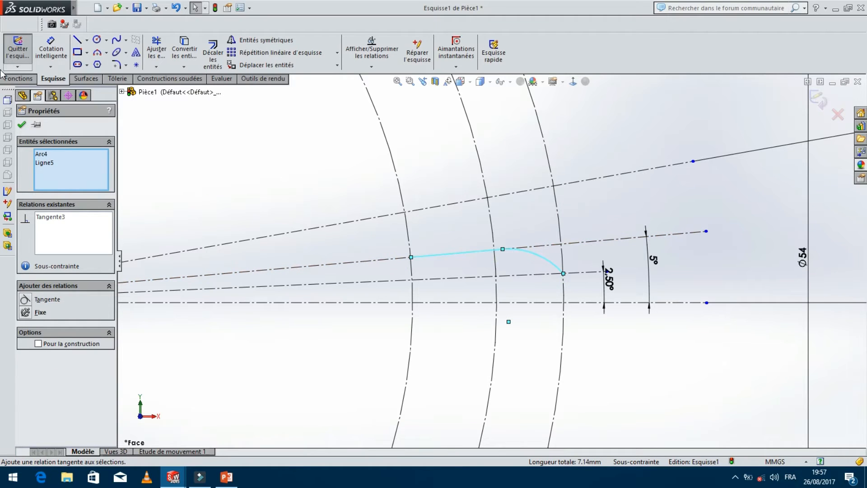
- Draw a centre-point arc about the origin along the 46.5 mm circle, from the short line's inner end to the 10° line
left_click(21, 125)
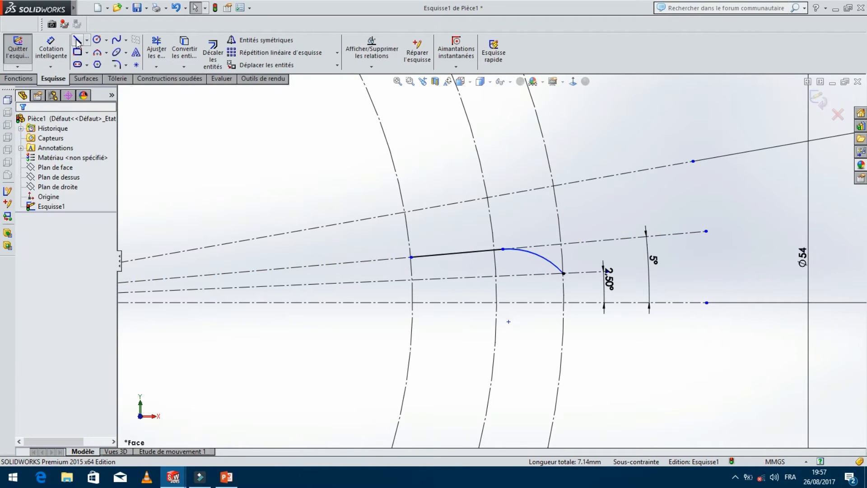
left_click(78, 40)
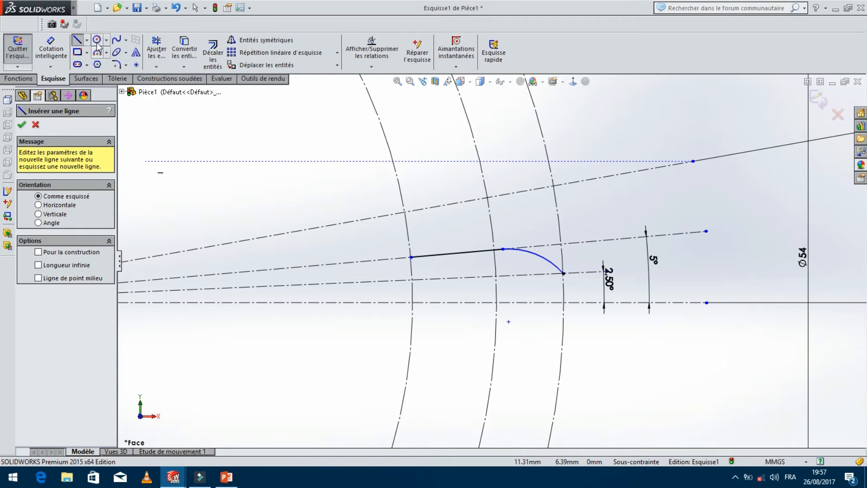
left_click(107, 54)
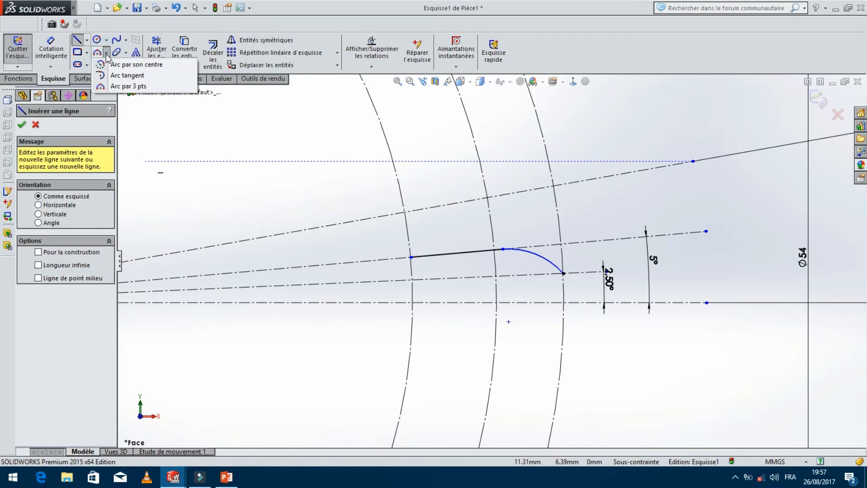
left_click(136, 65)
scroll(473, 276, "up", 3)
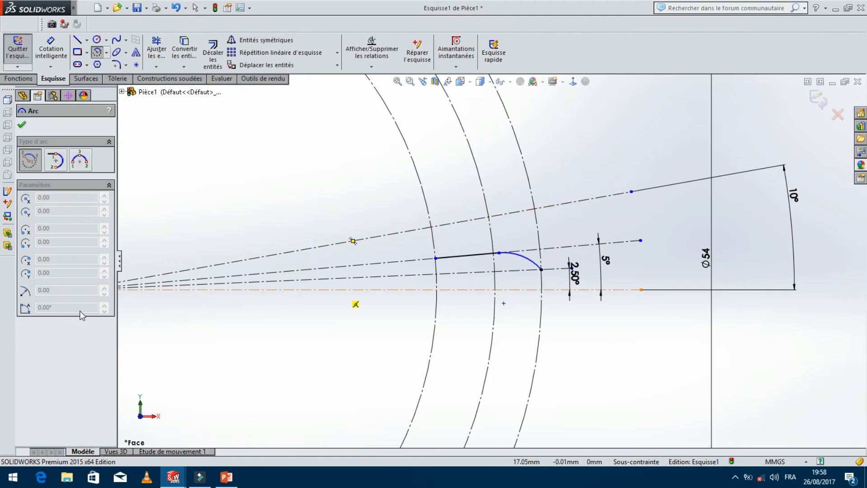
scroll(263, 294, "up", 1)
scroll(200, 284, "down", 2)
scroll(181, 280, "up", 1)
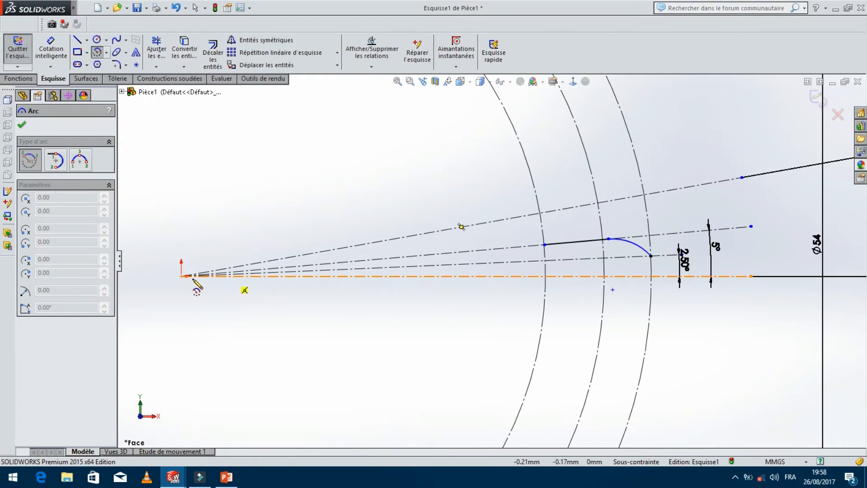
left_click(181, 276)
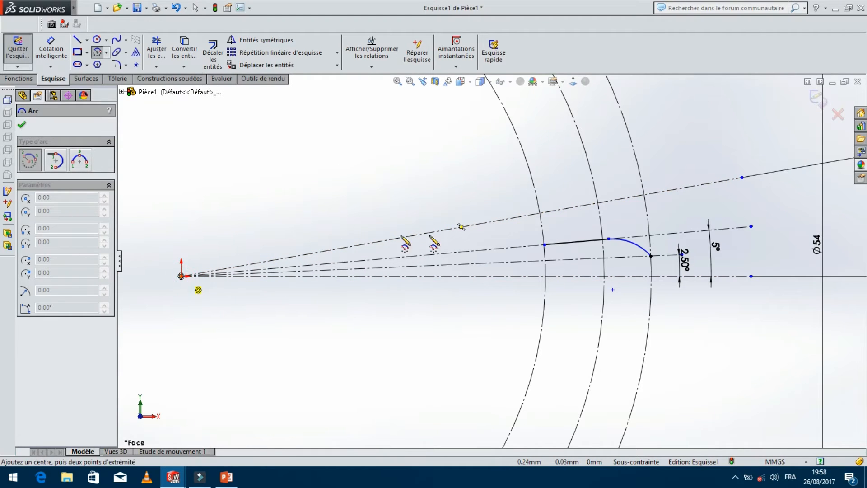
left_click(544, 245)
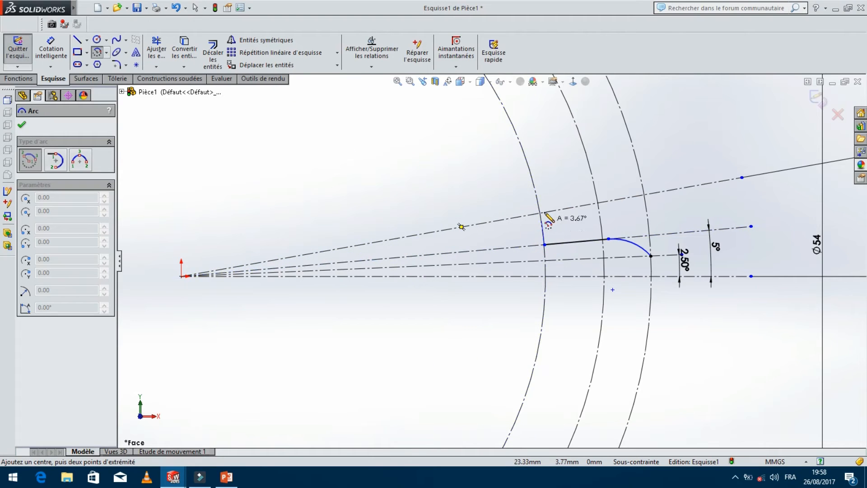
left_click(552, 226)
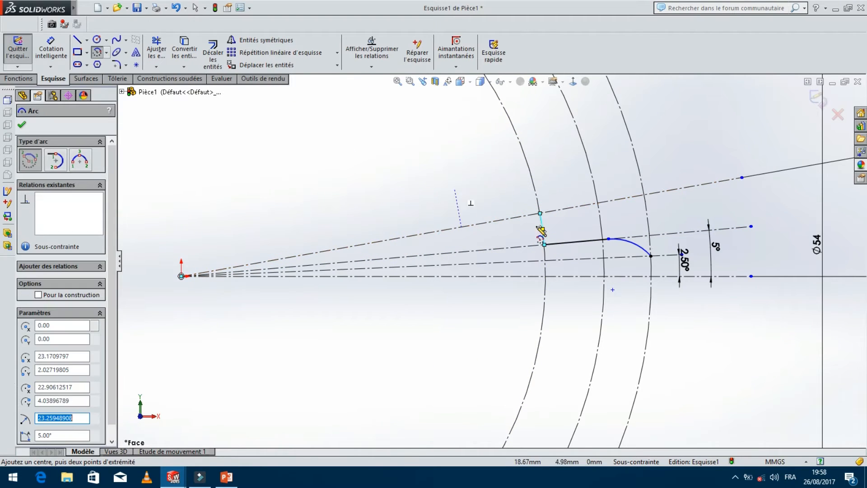
left_click(22, 125)
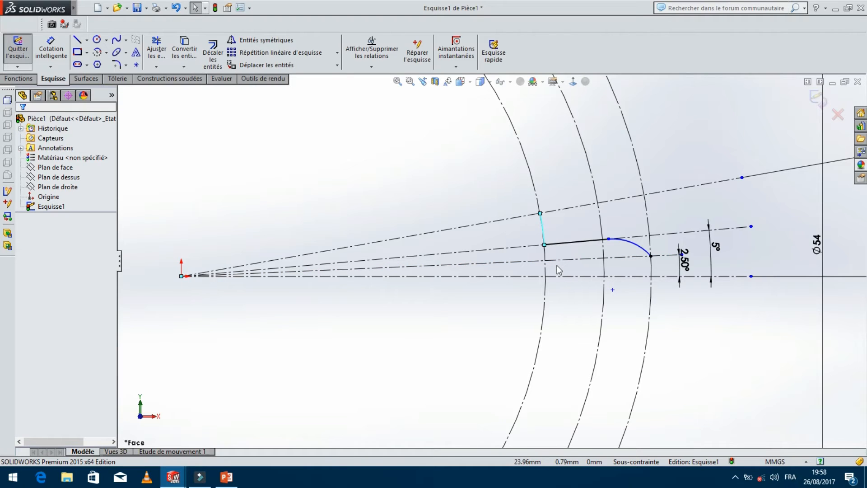
- Add a tangent relation between the new 5° arc and the 46.5 mm construction circle
scroll(544, 230, "down", 3)
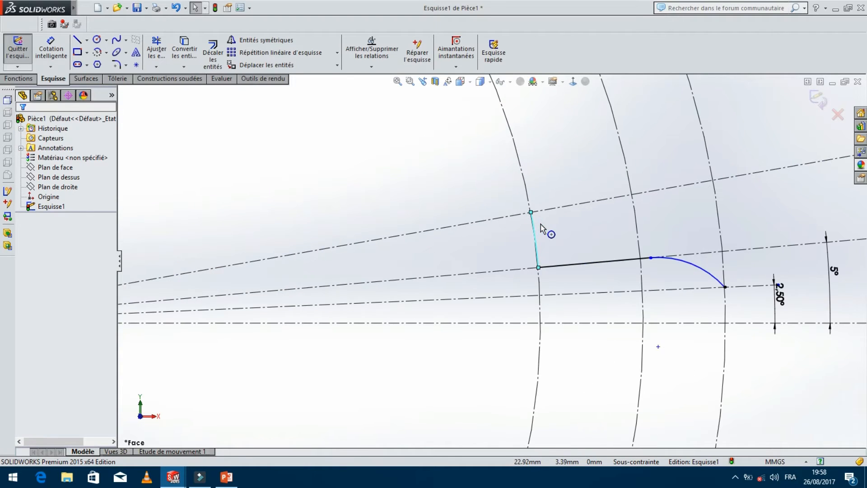
left_click(527, 194)
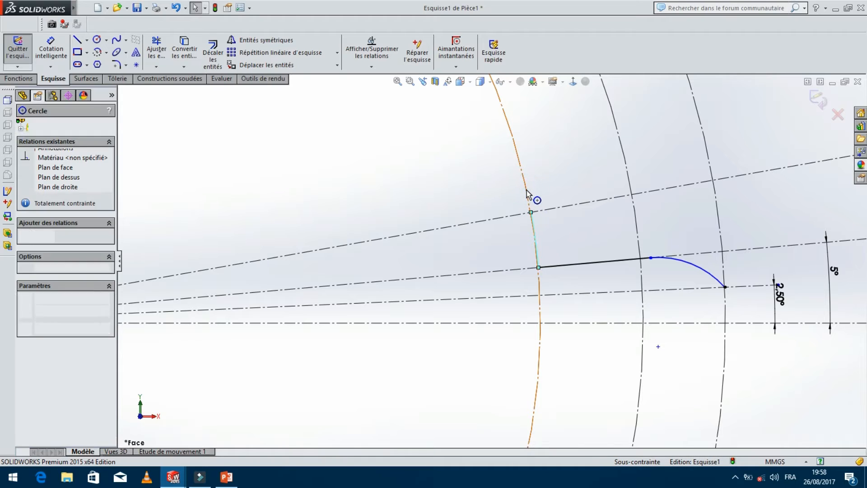
left_click(527, 195, "ctrl")
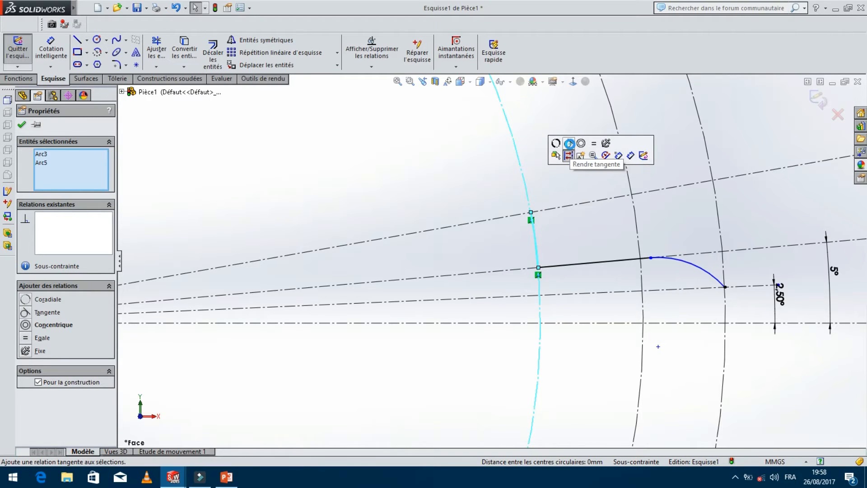
left_click(568, 143)
left_click(21, 125)
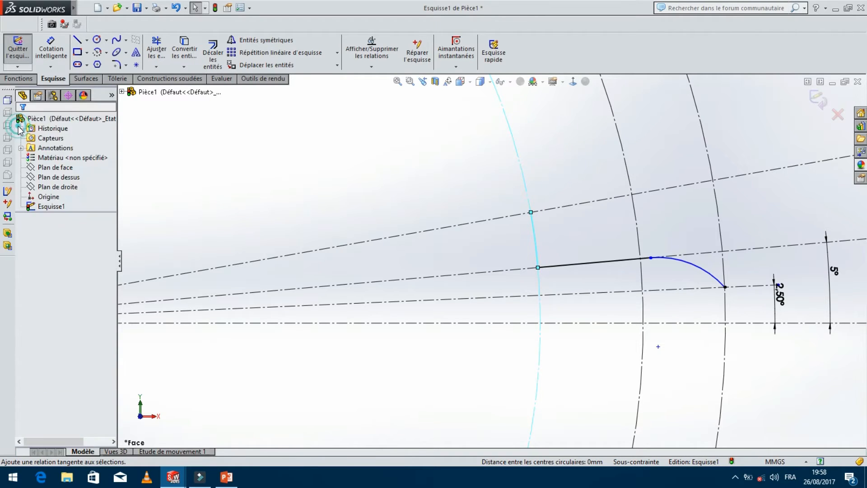
- Draw a solid line about 23.25 mm long from the origin to the inner arc's end on the 10° line
scroll(714, 315, "up", 5)
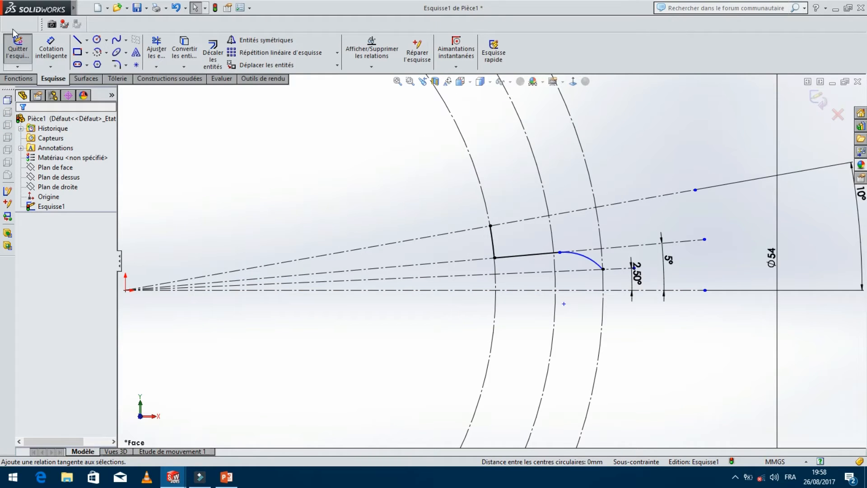
left_click(77, 39)
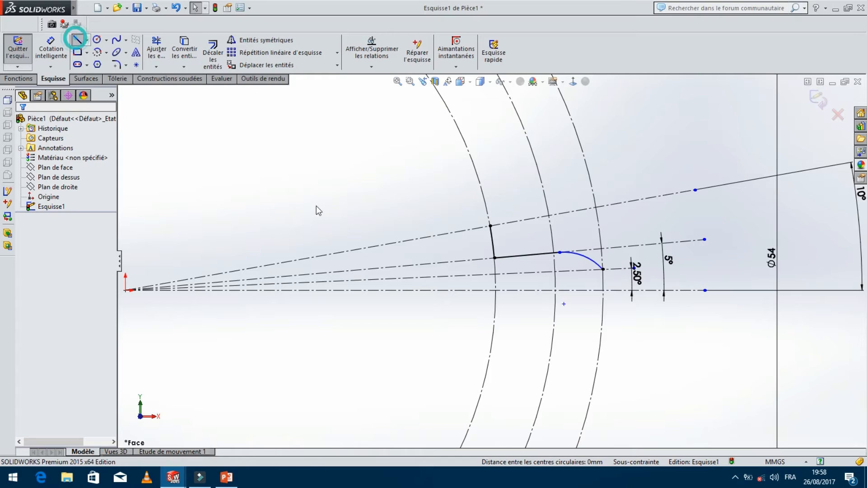
scroll(317, 230, "up", 1)
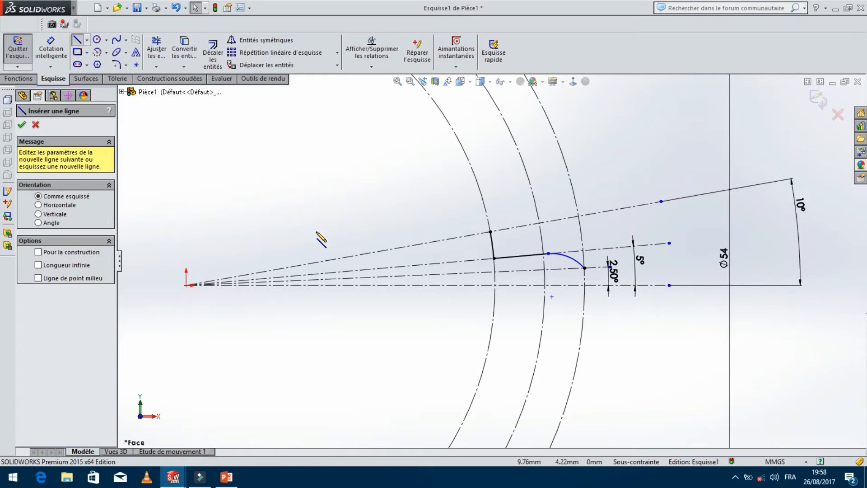
left_click(186, 285)
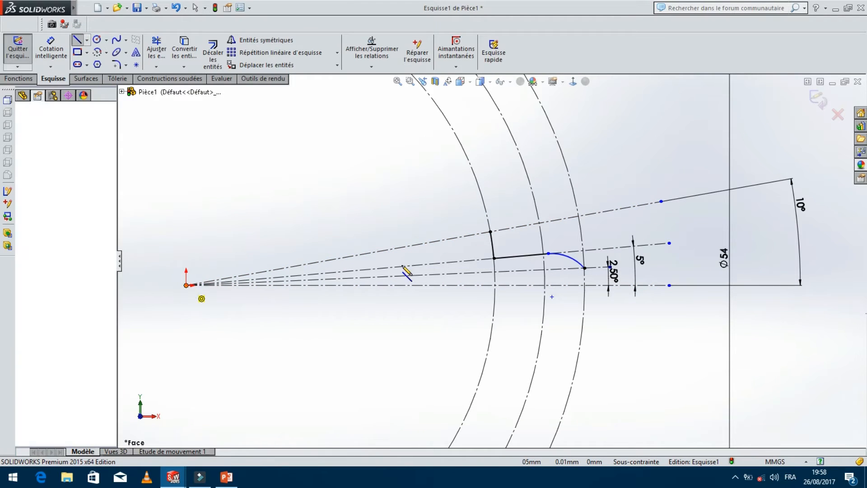
double_click(490, 231)
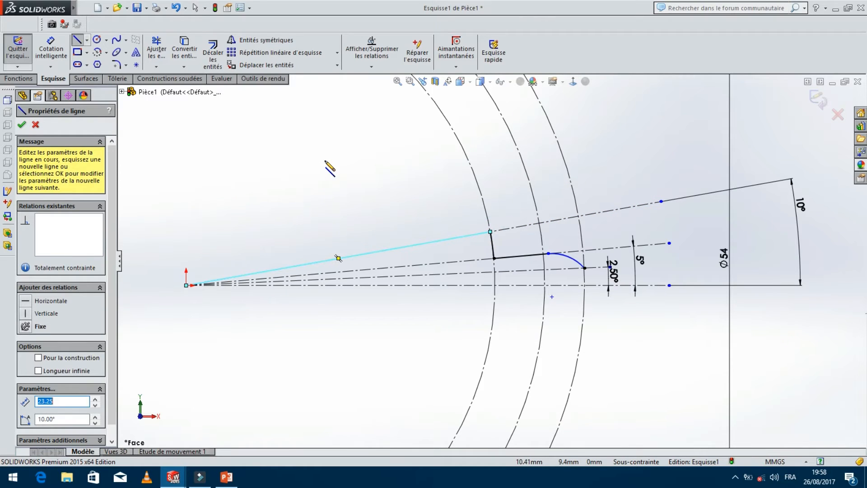
left_click(22, 125)
- Draw an origin-centred arc of about 30 mm radius on the outer circle, from the horizontal line to the tip arc's end at 2.5°
scroll(586, 273, "down", 2)
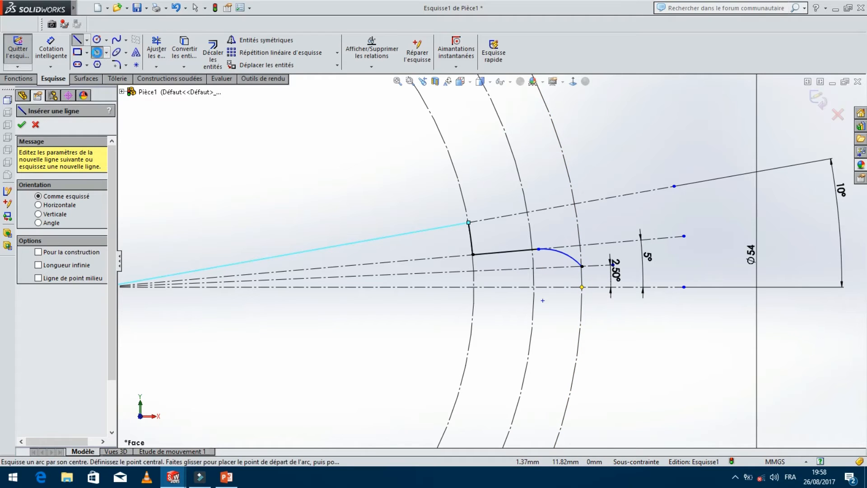
left_click(97, 52)
scroll(391, 307, "up", 2)
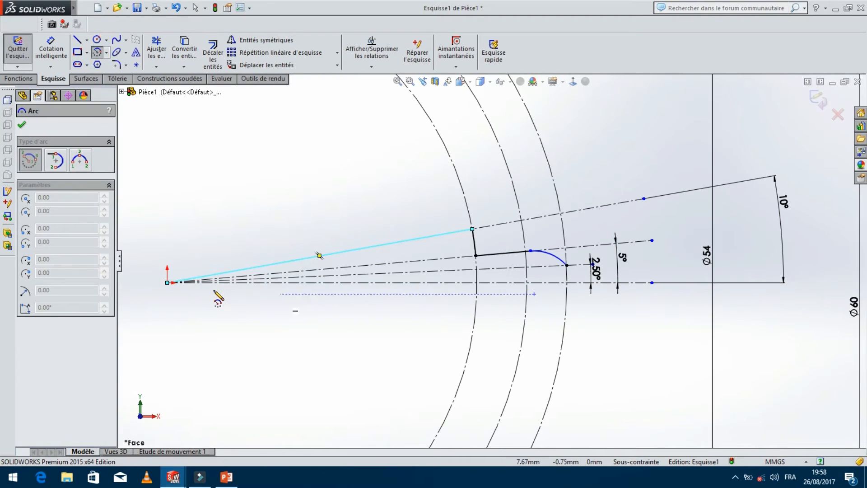
left_click(167, 282)
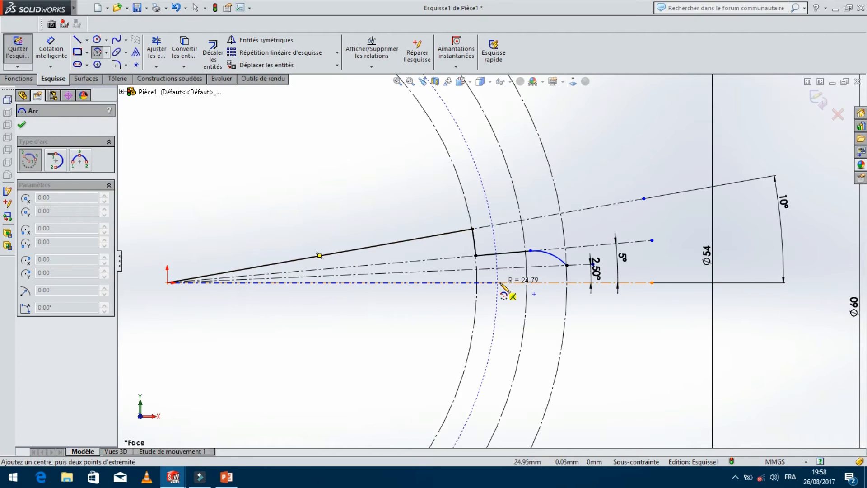
left_click(567, 283)
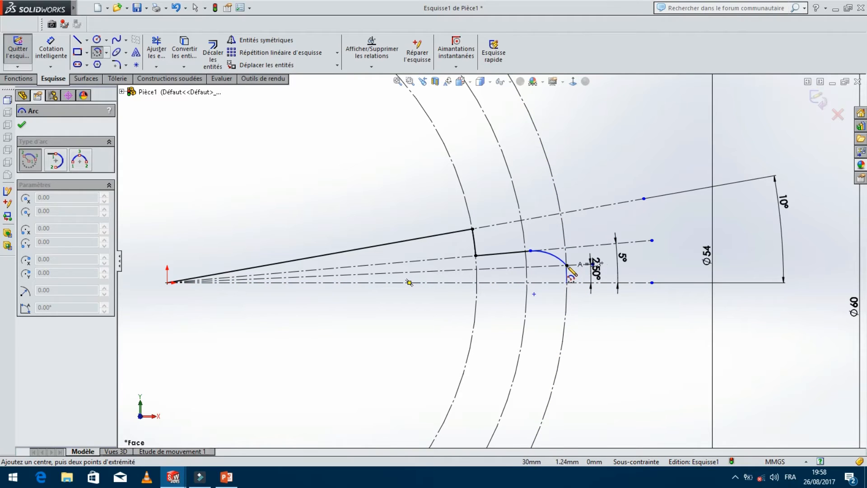
left_click(567, 265)
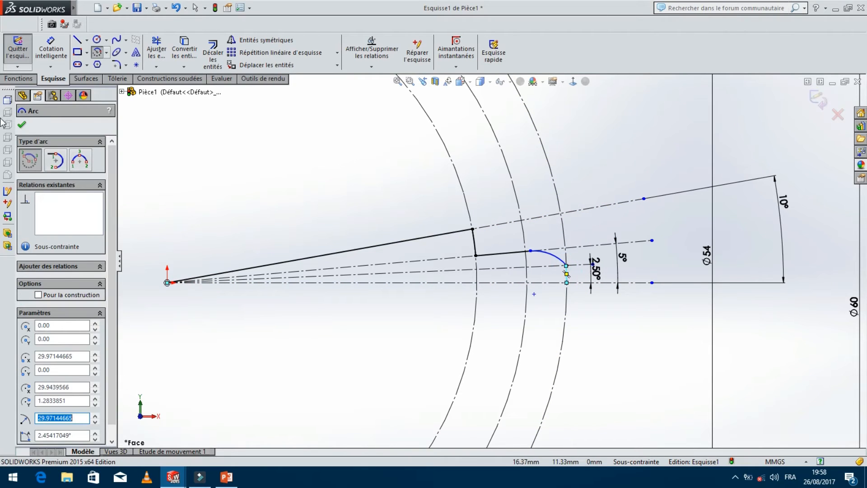
left_click(22, 125)
- Mirror the three solid arcs and two solid lines of the half profile about the horizontal construction line, keeping the originals
scroll(570, 270, "down", 5)
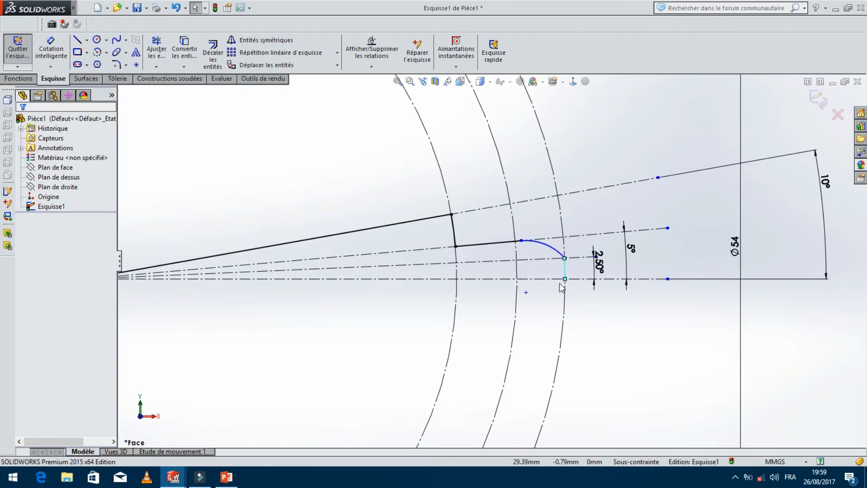
scroll(569, 264, "up", 5)
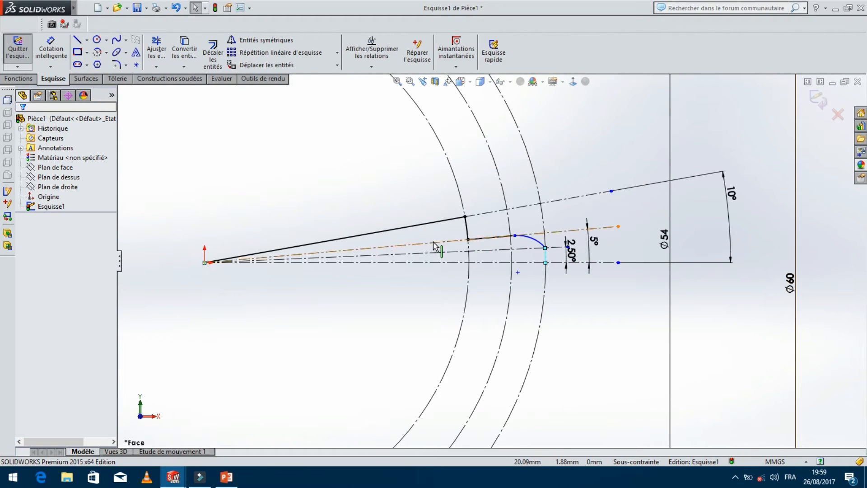
scroll(435, 247, "up", 1)
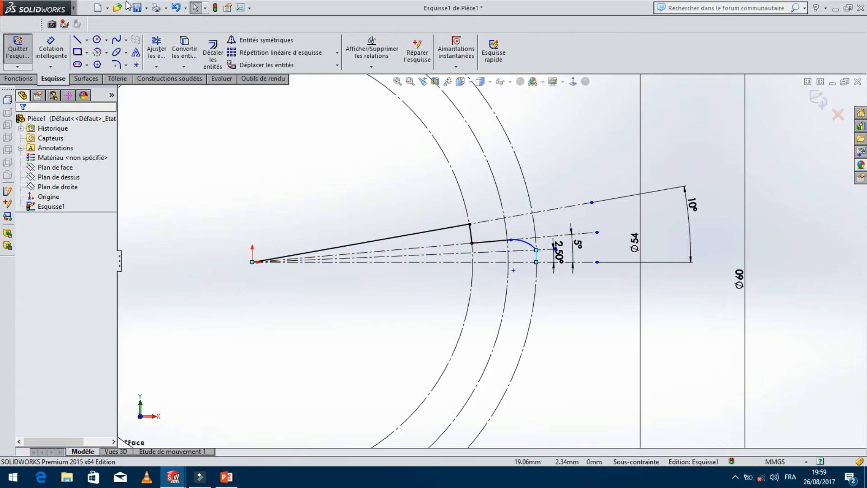
left_click(268, 40)
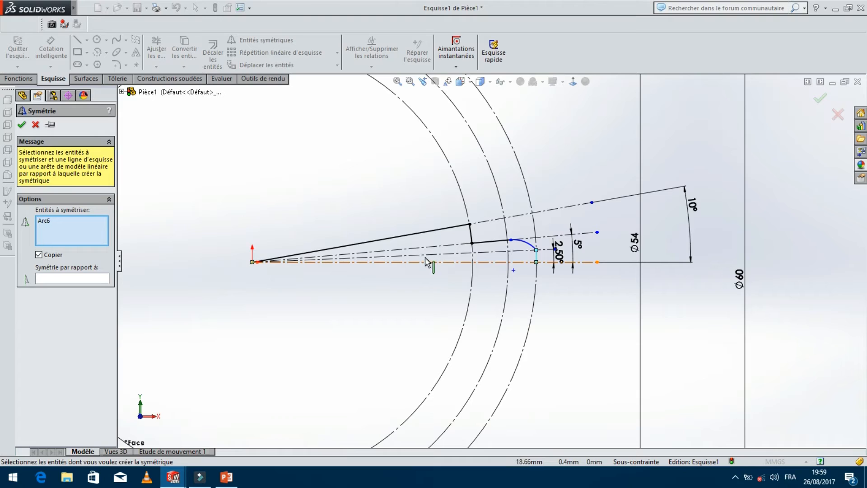
left_click(524, 243)
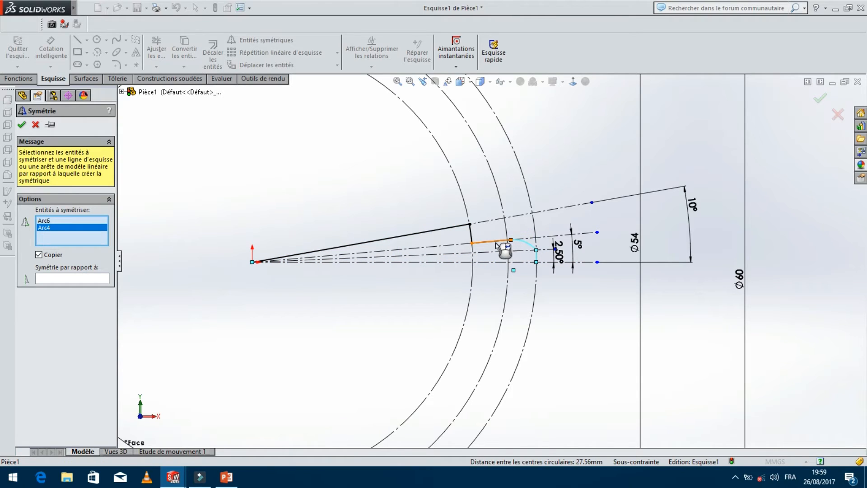
left_click(496, 242)
left_click(471, 235)
left_click(454, 227)
left_click(90, 279)
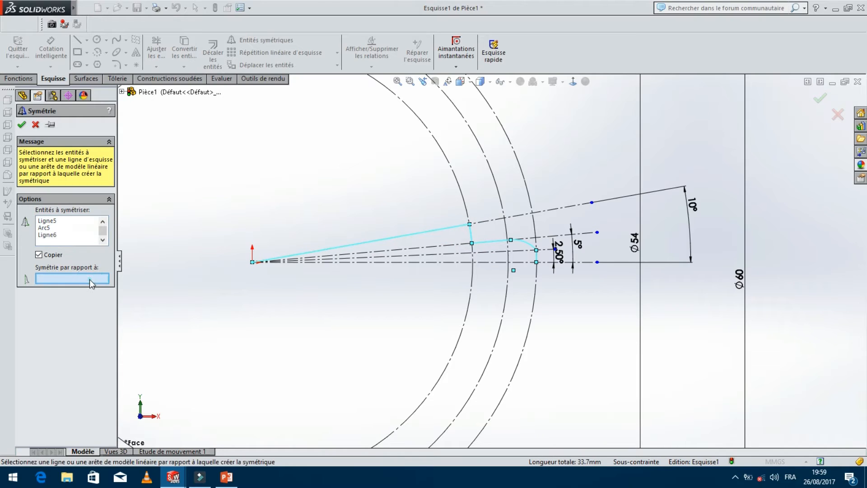
left_click(505, 263)
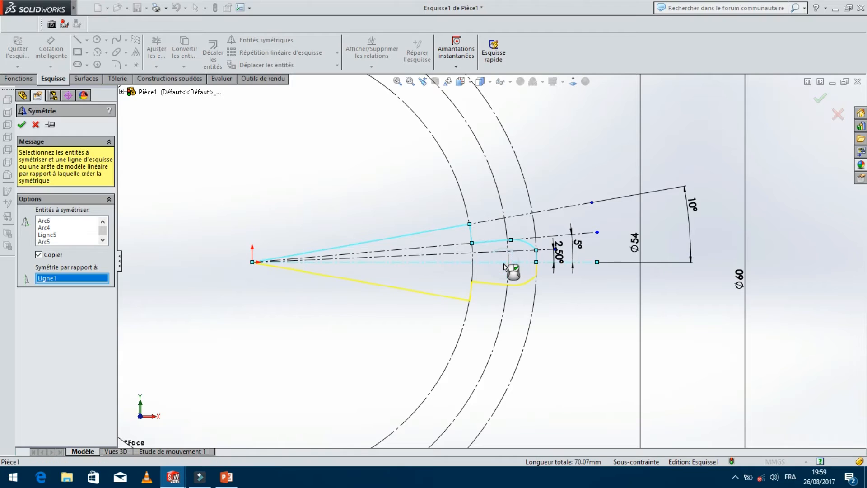
left_click(21, 125)
- Move the inner endpoint of the upper rounded tip arc onto the 54 mm construction circle
scroll(406, 320, "up", 3)
scroll(419, 301, "down", 3)
scroll(433, 262, "up", 2)
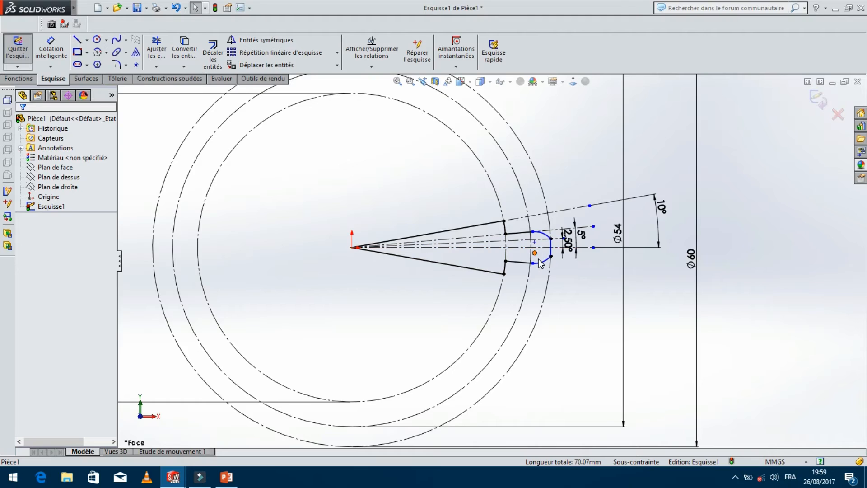
scroll(538, 261, "down", 4)
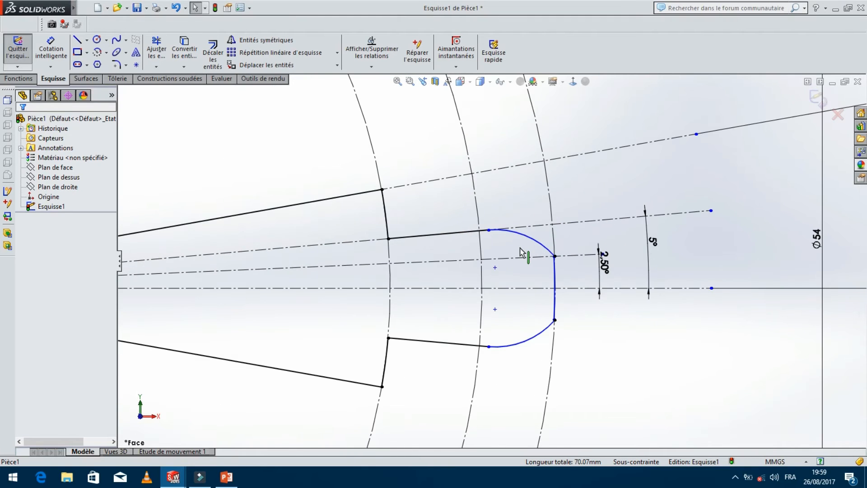
scroll(521, 253, "down", 2)
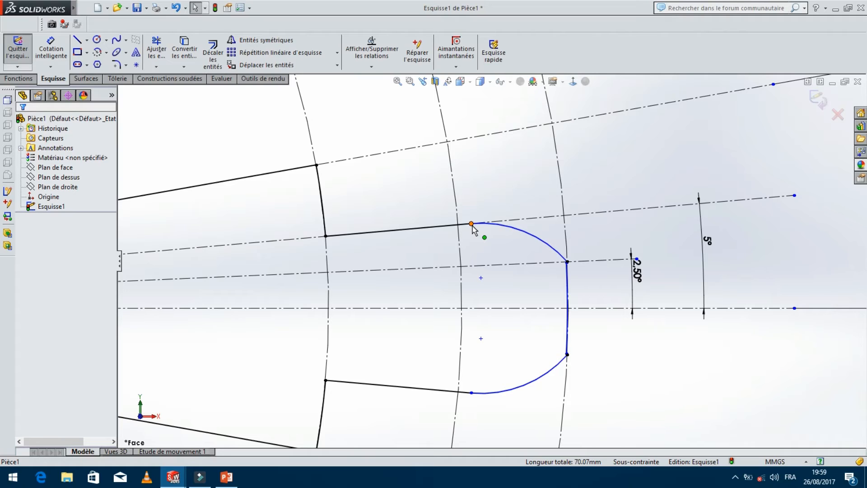
left_click_drag(471, 225, 458, 225)
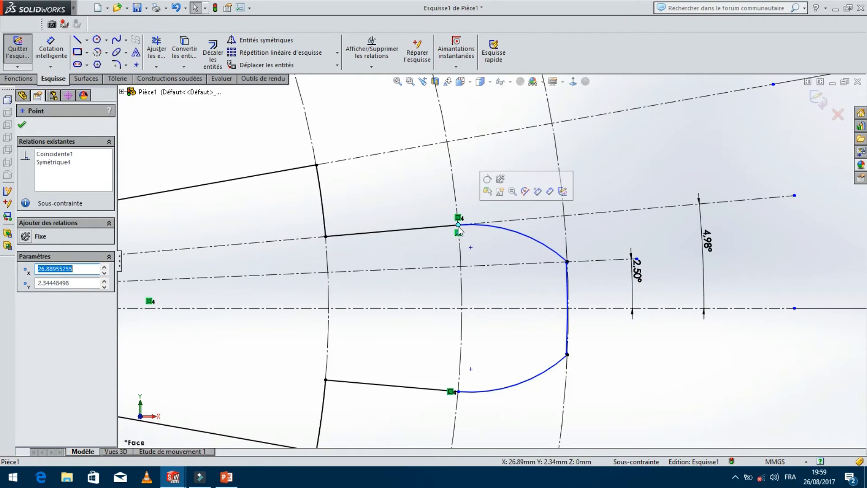
scroll(544, 265, "down", 2)
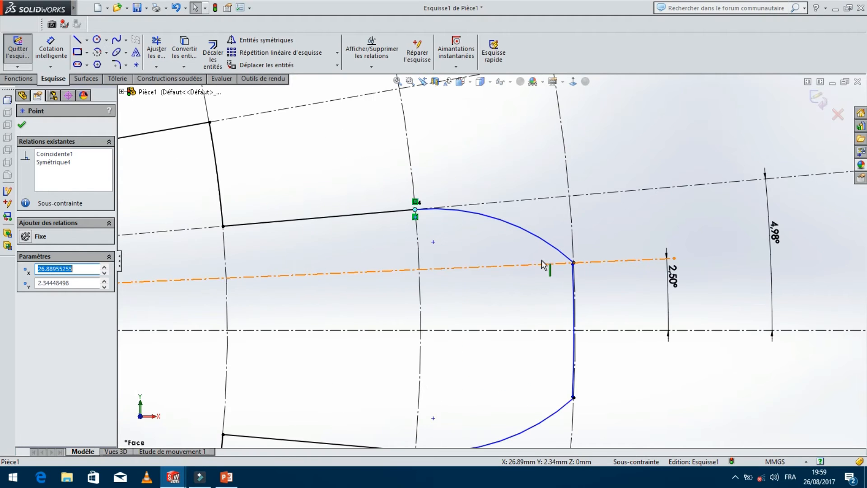
- Merge the upper endpoint of the outer arc with the rounded tip arc's end on the 2.5° construction line
scroll(569, 282, "down", 2)
scroll(560, 271, "down", 3)
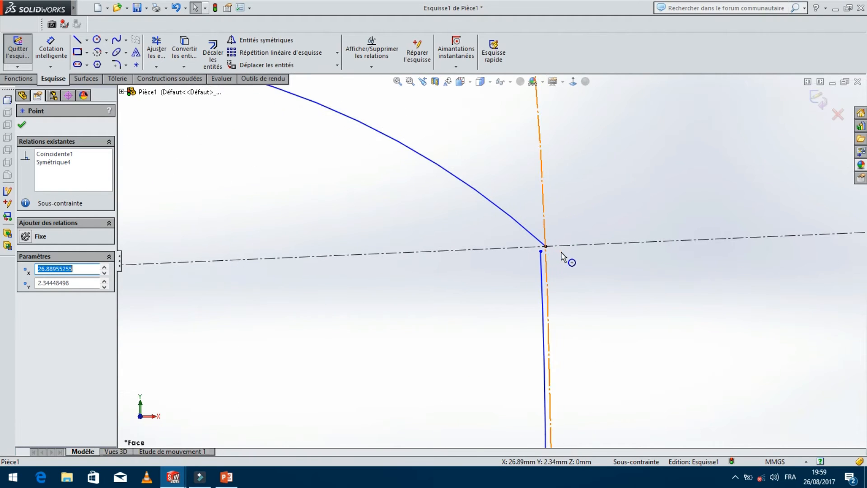
left_click_drag(542, 254, 541, 253)
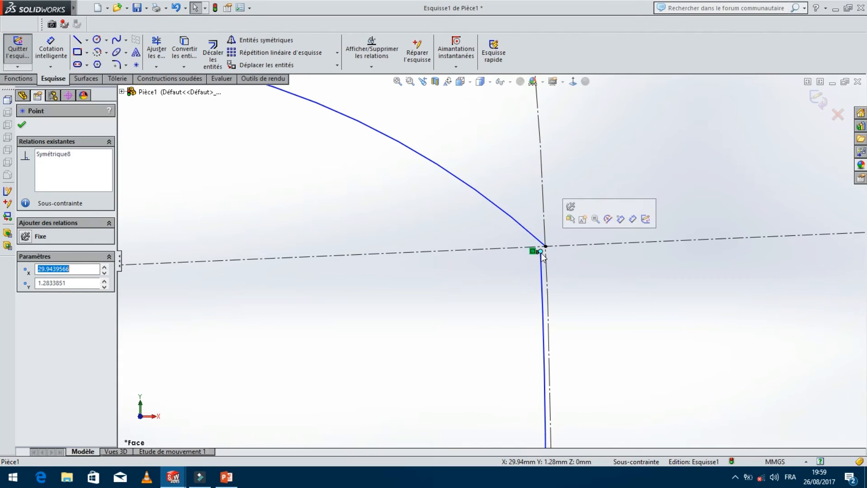
left_click(545, 247, "ctrl")
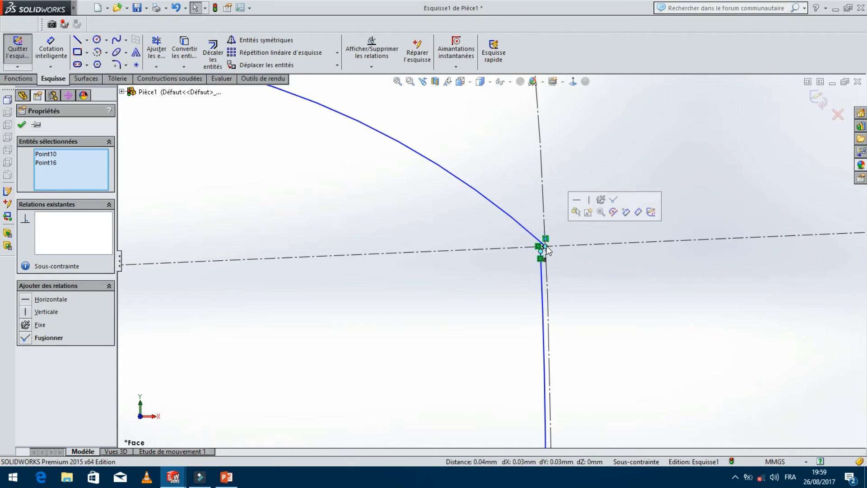
left_click(613, 202)
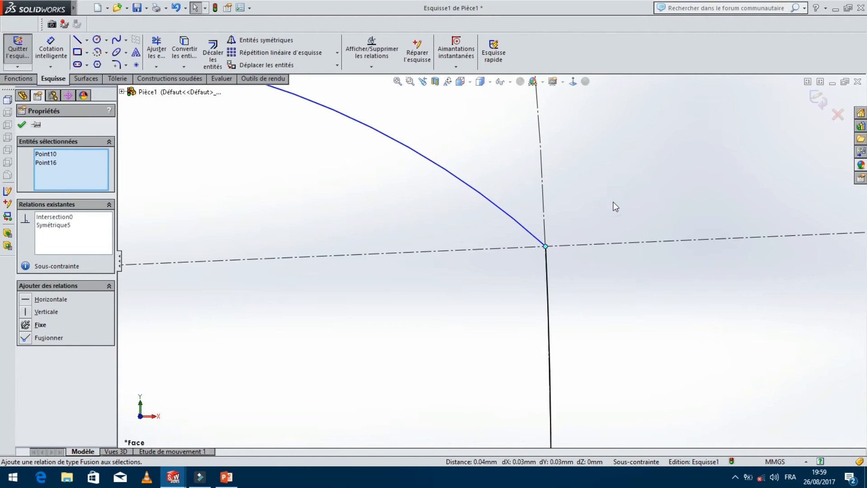
- Examine the mirrored lower corner where the outer arc meets the rounded tip arc
scroll(538, 310, "up", 3)
scroll(516, 413, "down", 1)
scroll(516, 413, "down", 4)
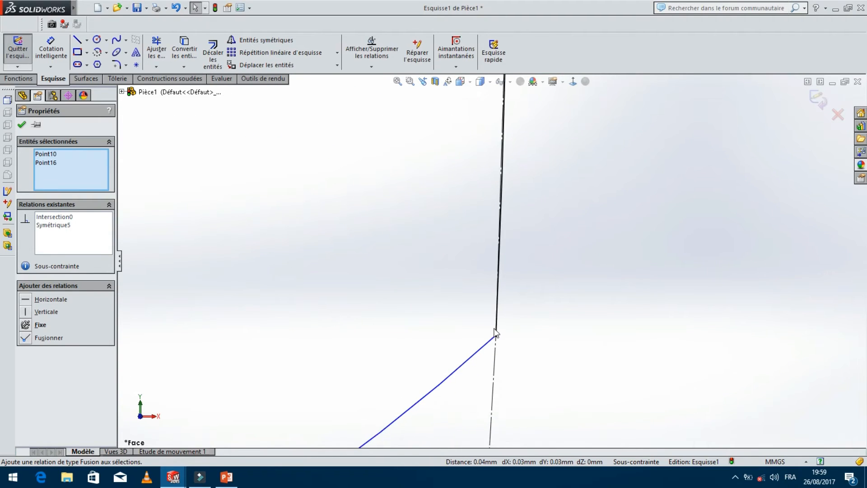
scroll(501, 332, "down", 4)
scroll(489, 297, "down", 2)
scroll(489, 297, "down", 4)
scroll(488, 272, "up", 3)
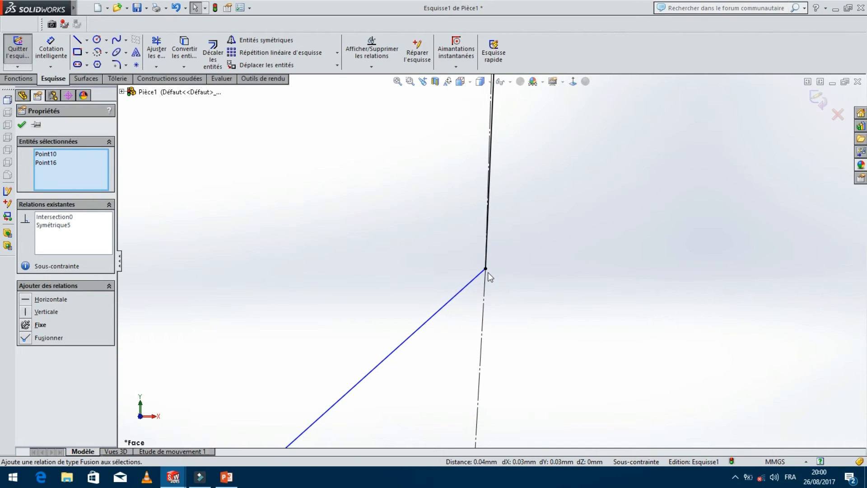
scroll(487, 272, "up", 3)
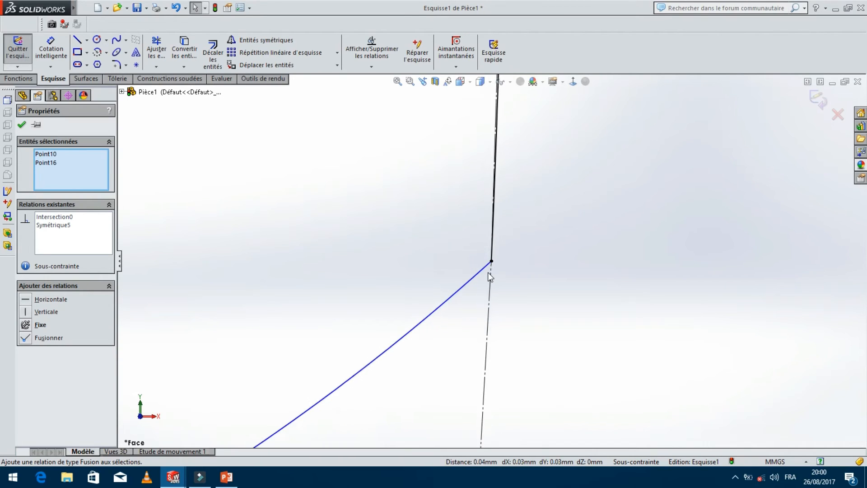
scroll(488, 272, "up", 6)
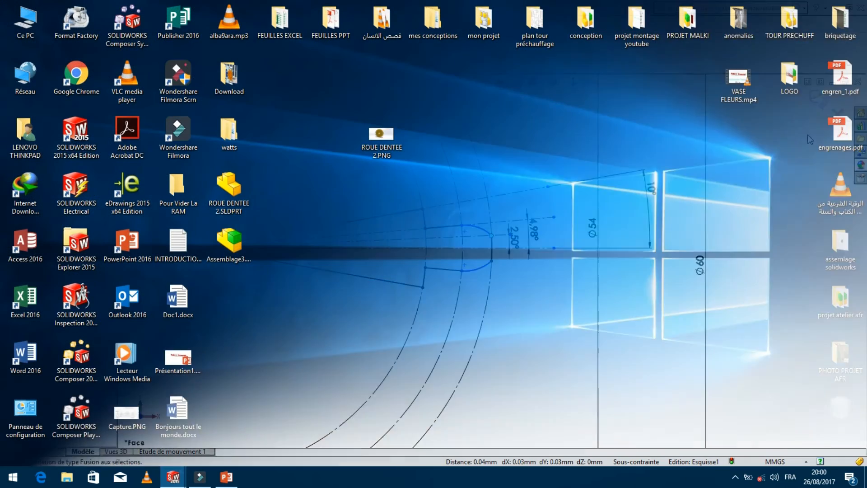
- Exit the tooth profile sketch, keeping its geometry
mouse_move(190, 477)
left_click(218, 455)
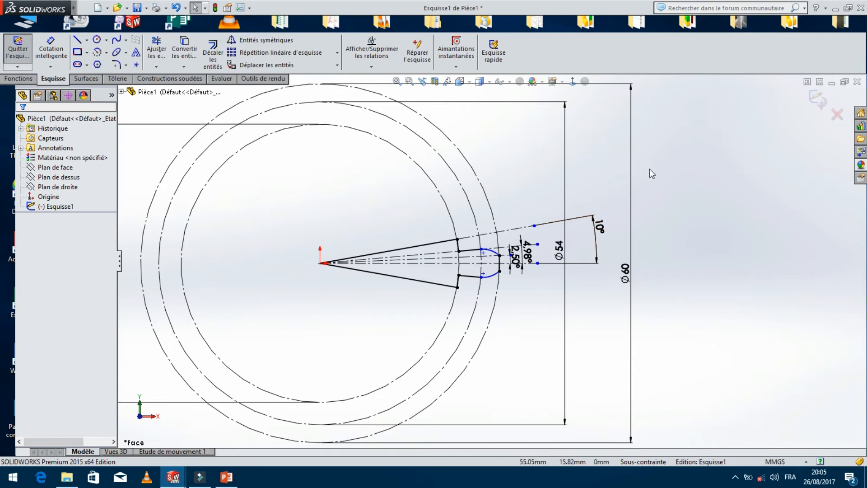
scroll(479, 273, "down", 2)
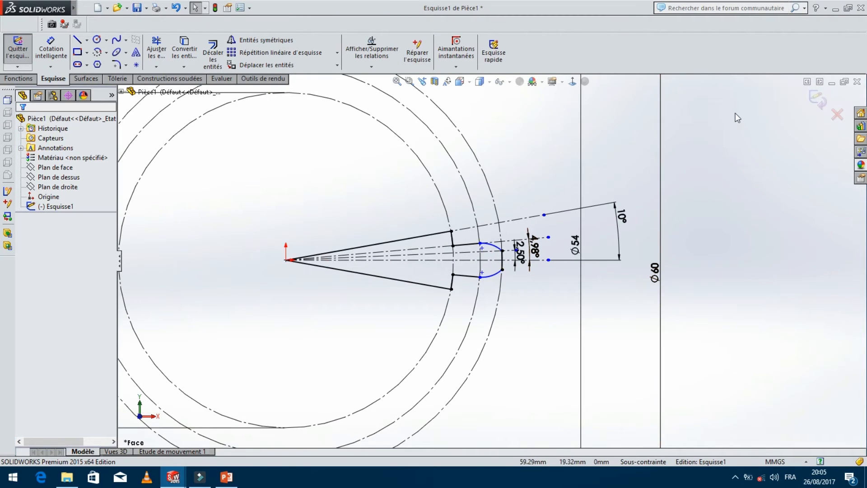
left_click(813, 100)
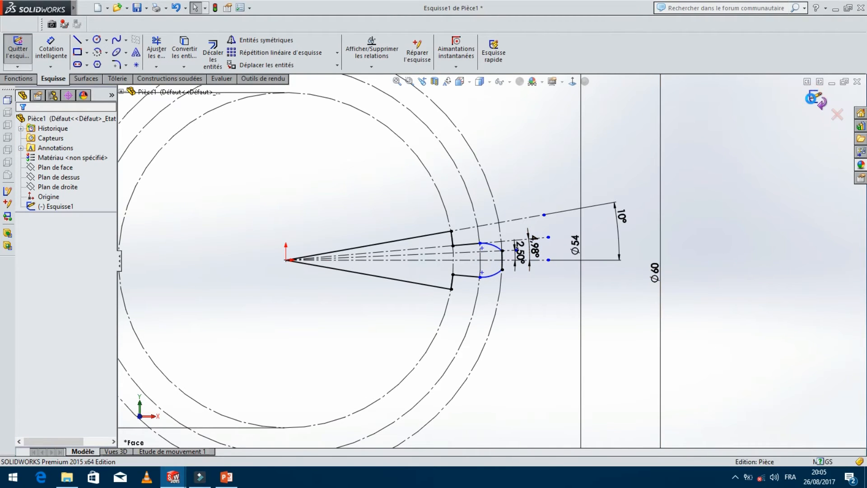
scroll(395, 244, "up", 1)
scroll(394, 244, "down", 1)
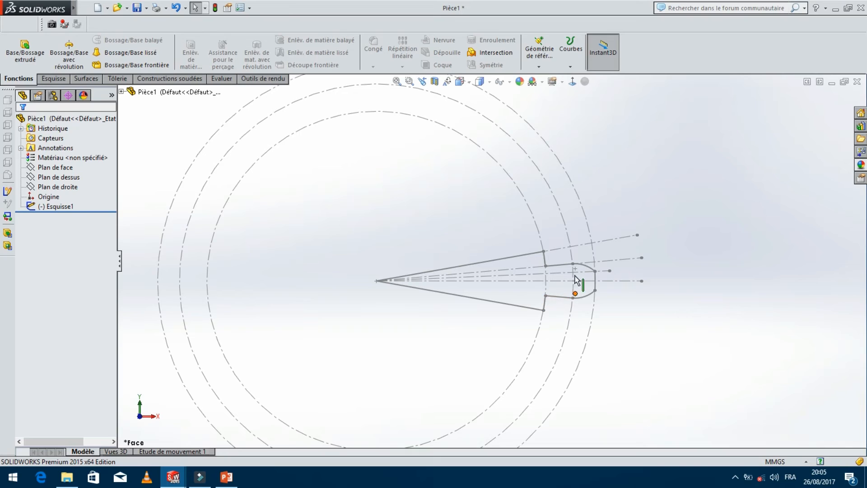
- Extrude the closed tooth profile as a blind boss 21 mm deep from the sketch plane
left_click(31, 56)
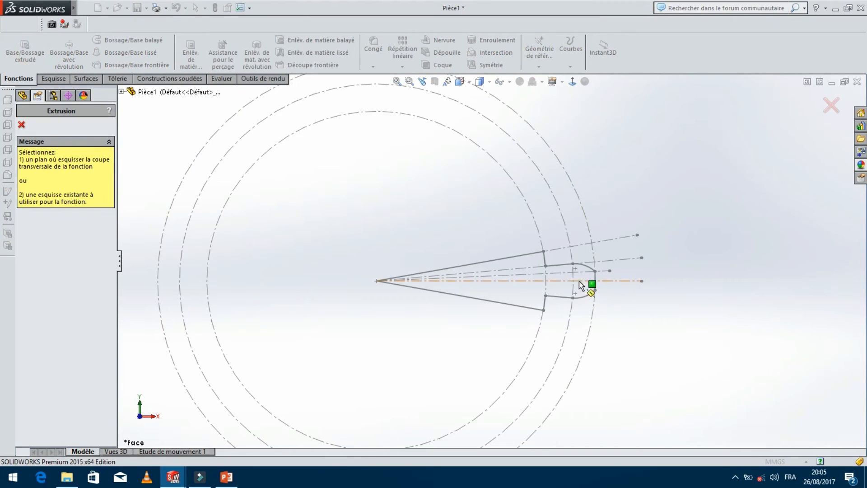
left_click(564, 271)
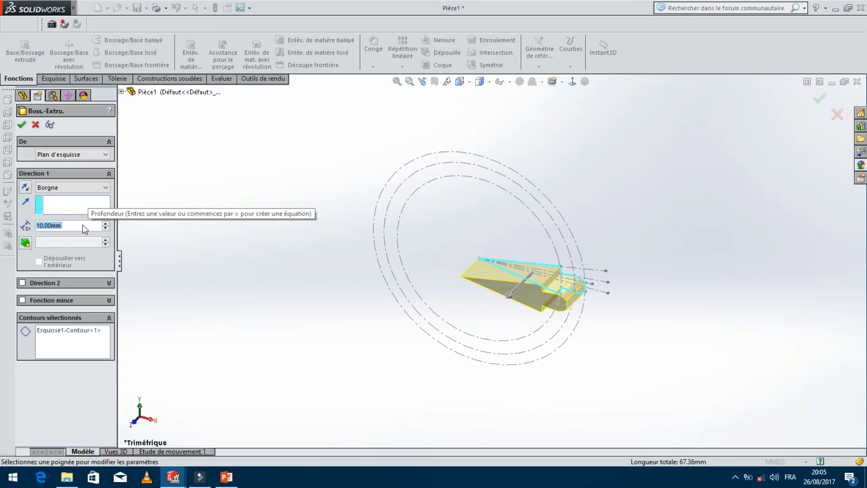
type("21")
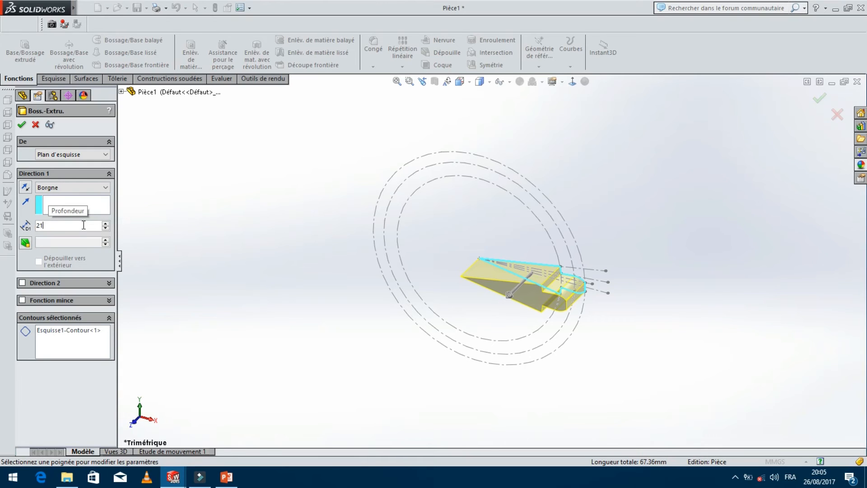
key("Return")
left_click(22, 125)
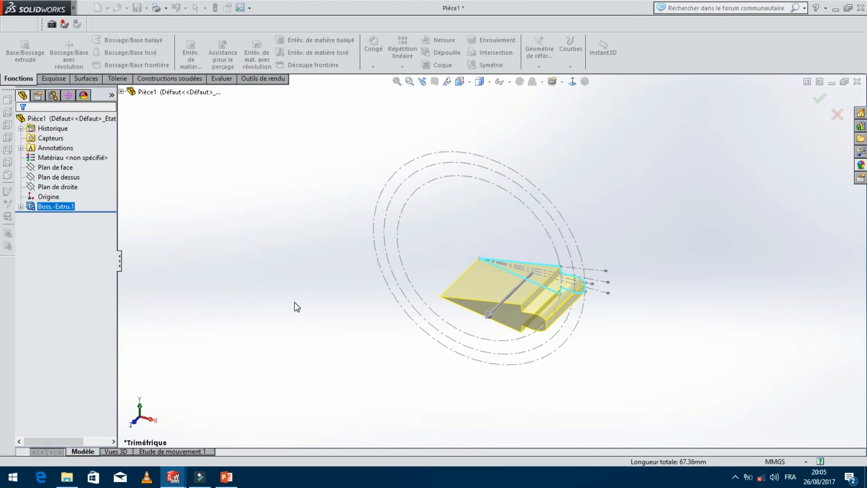
- Set up a symmetric 0.7 mm radius fillet on the root edge along one side of the tooth
scroll(542, 334, "up", 3)
middle_click_drag(577, 325, 590, 237)
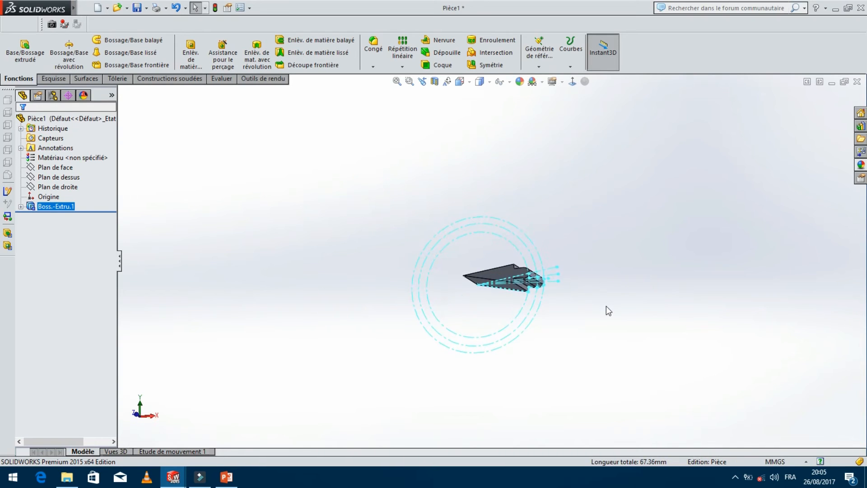
left_click(604, 306)
middle_click_drag(571, 298, 488, 247)
scroll(419, 255, "down", 3)
middle_click_drag(411, 252, 377, 307)
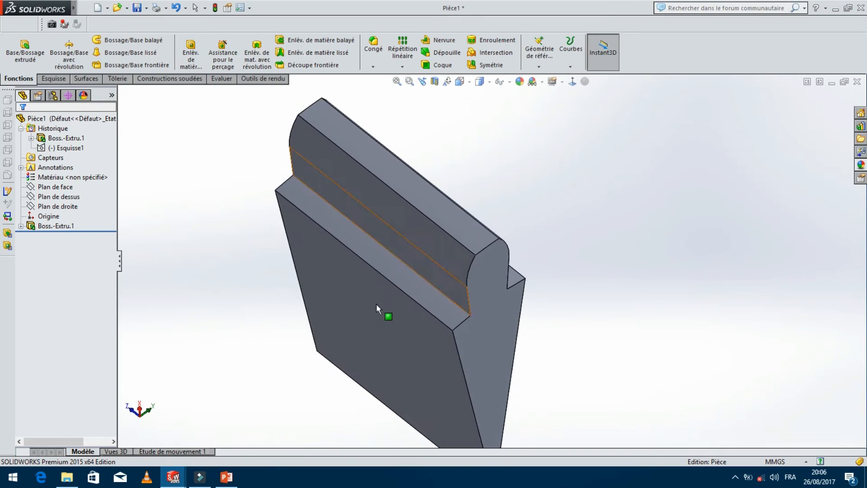
left_click(435, 288)
left_click(582, 315)
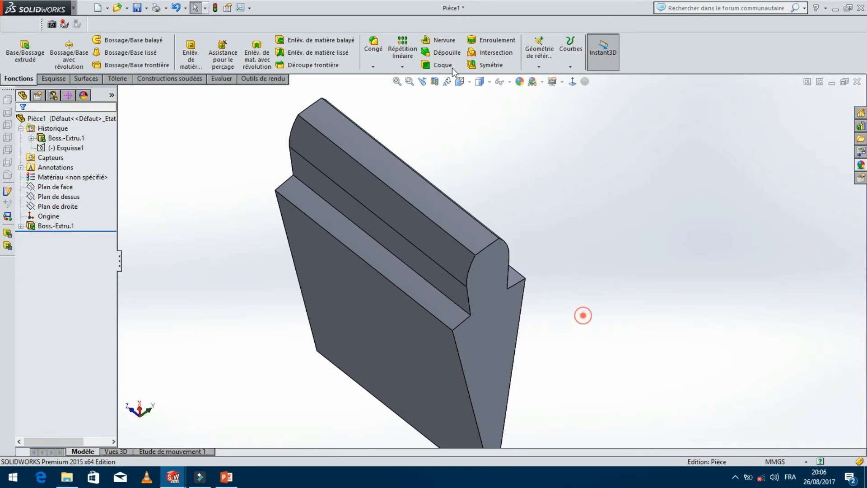
left_click(374, 49)
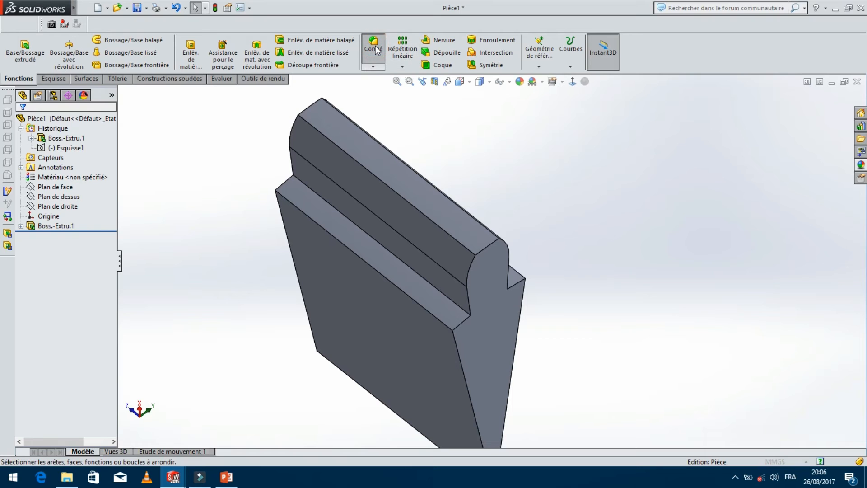
left_click(413, 268)
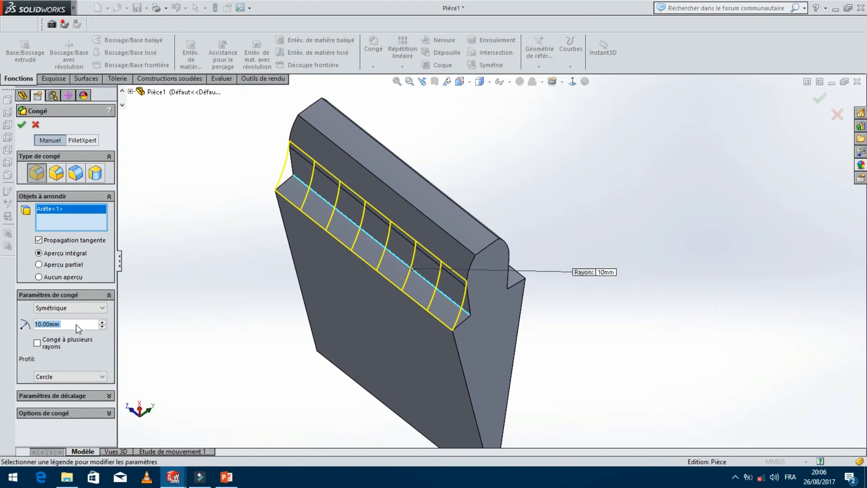
type("0")
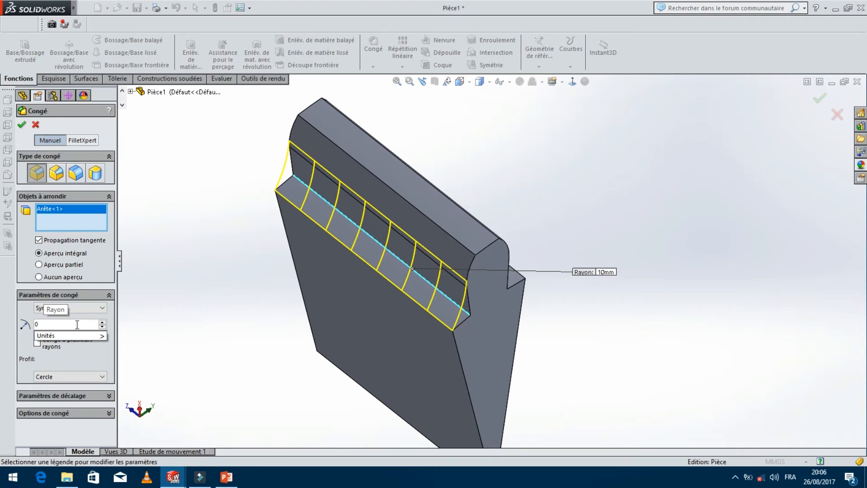
type(".7")
key("Return")
- Add the root edge on the tooth's opposite side to the fillet and apply it
middle_click_drag(483, 337, 498, 312)
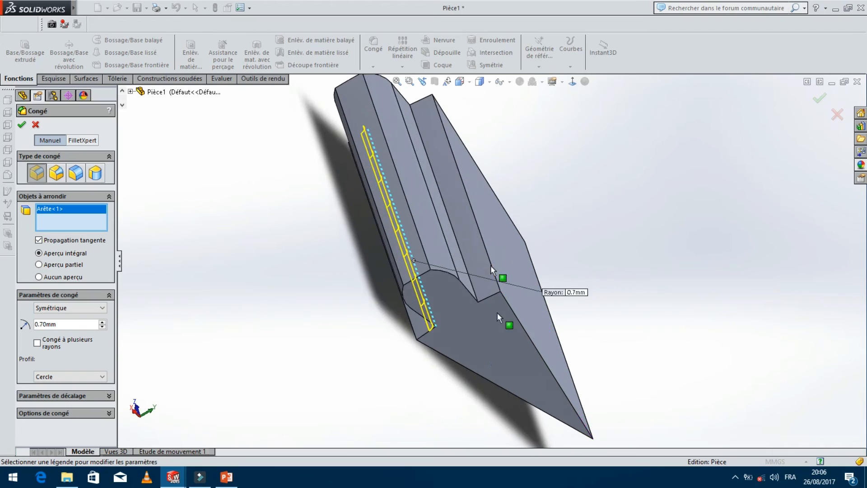
scroll(457, 265, "down", 3)
left_click(456, 266)
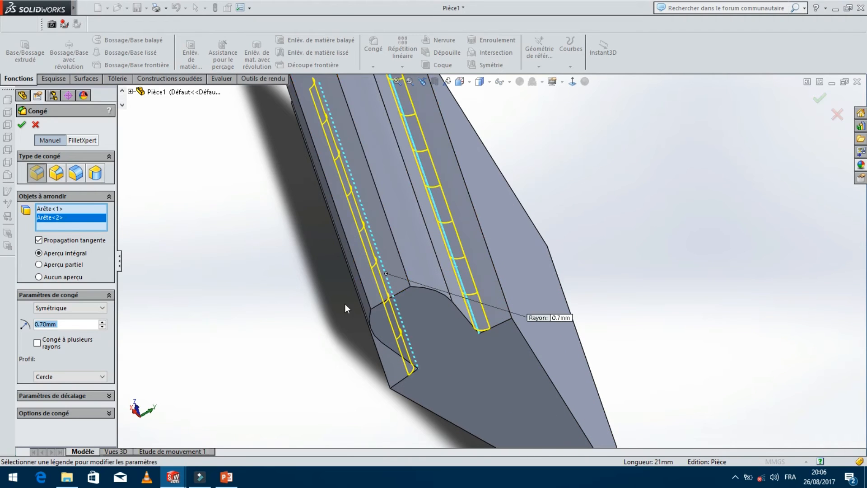
scroll(345, 305, "up", 3)
middle_click_drag(345, 304, 365, 238)
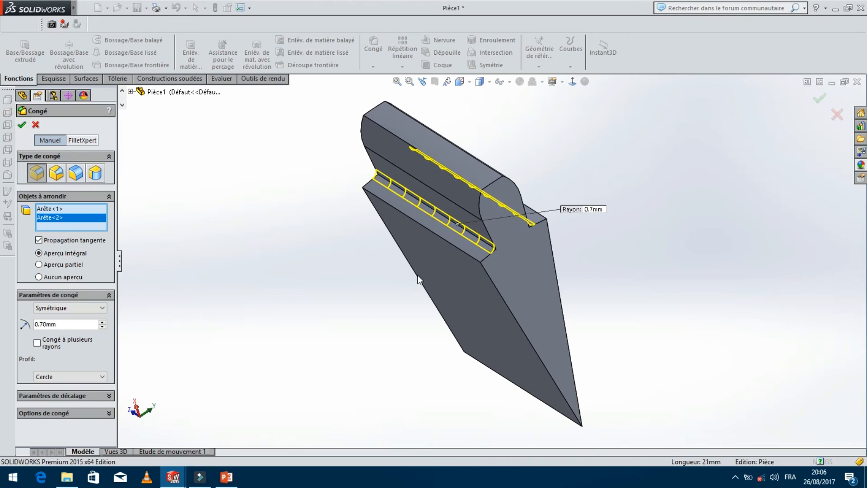
key("Return")
- Start a circular pattern using the wedge's sharp inner edge at the circle centre as the rotation axis
scroll(497, 271, "up", 1)
middle_click_drag(658, 267, 594, 287)
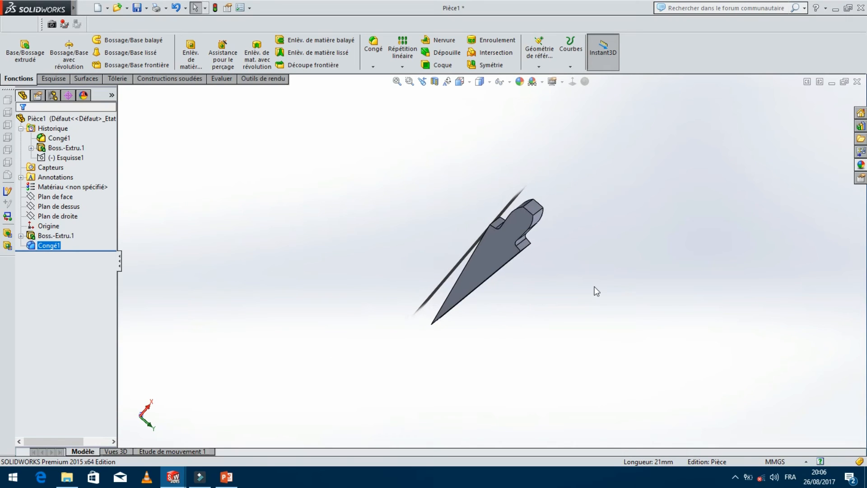
left_click(405, 67)
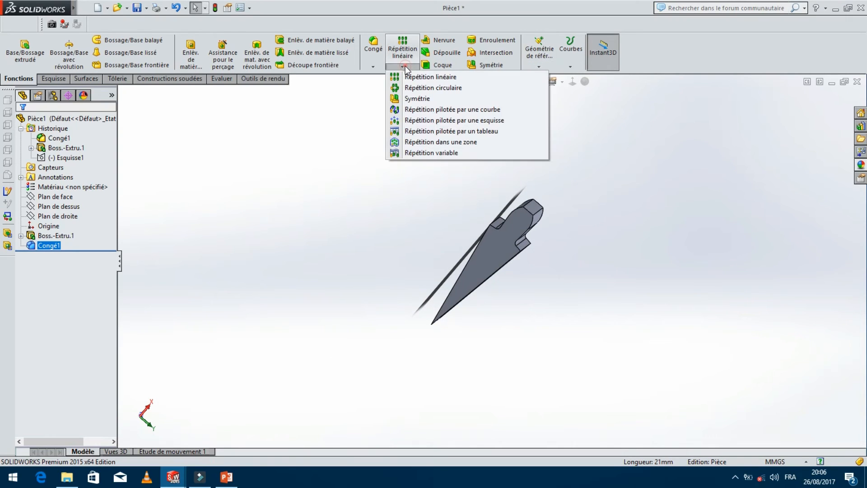
left_click(441, 88)
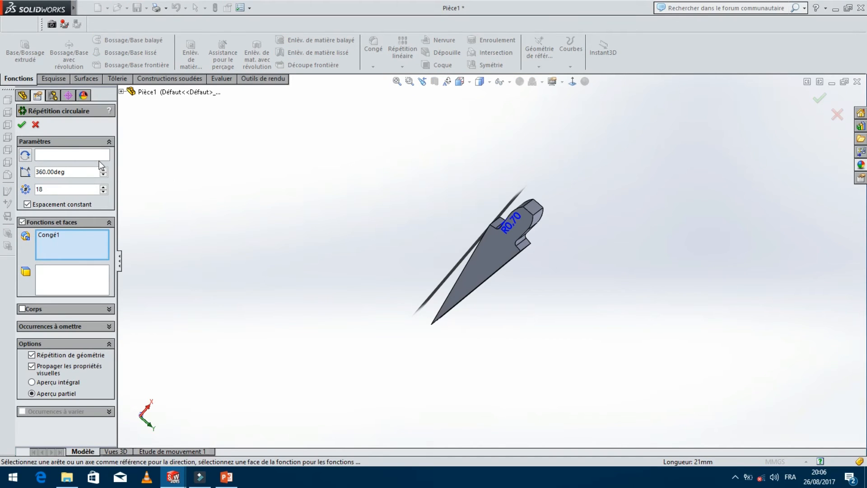
left_click(85, 155)
middle_click_drag(407, 326, 445, 323)
scroll(449, 324, "down", 6)
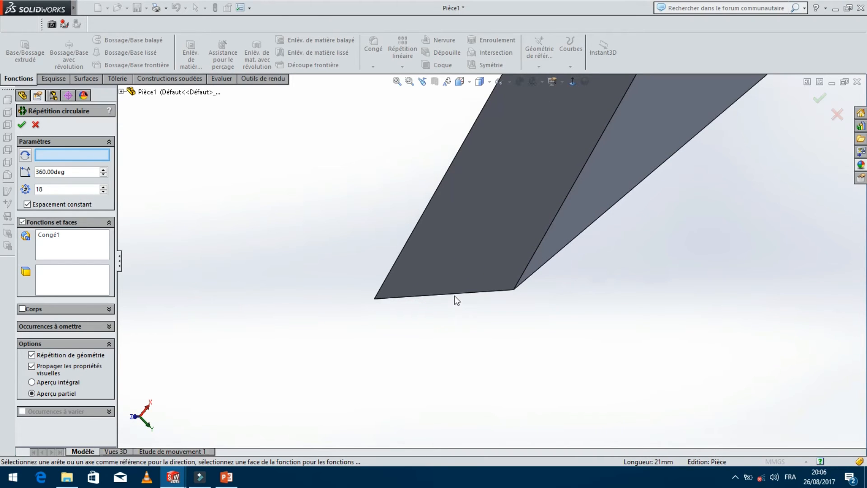
left_click(455, 295)
scroll(619, 290, "up", 6)
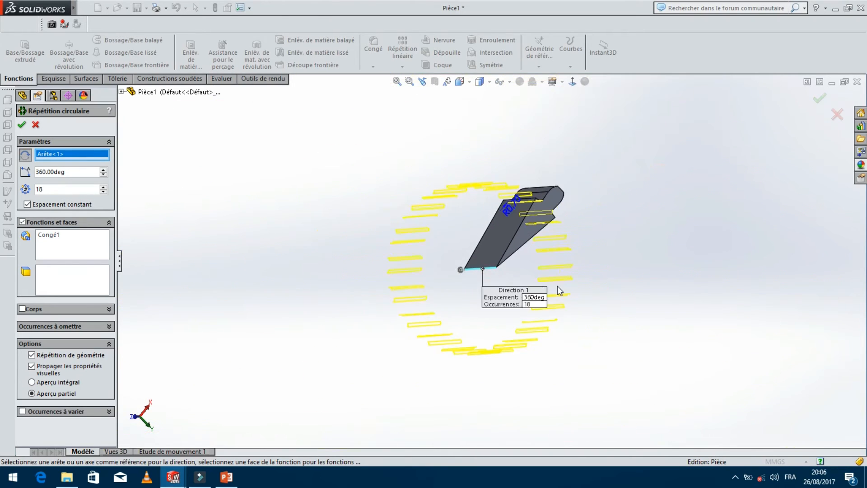
middle_click_drag(645, 269, 618, 300)
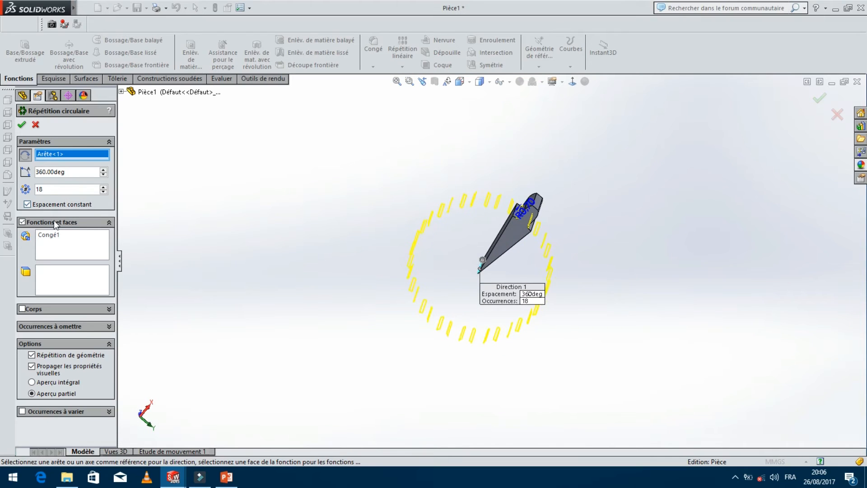
- Replace the fillet with the extruded tooth as the feature repeated by the circular pattern
right_click(53, 238)
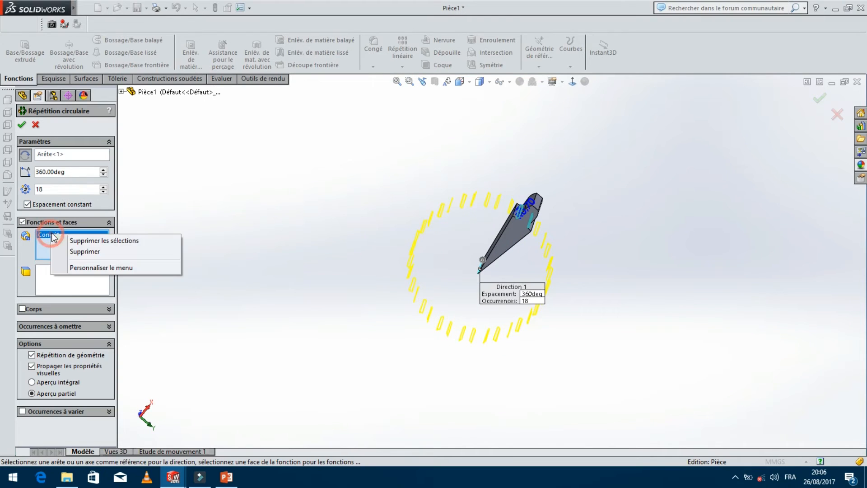
left_click(80, 251)
left_click(121, 92)
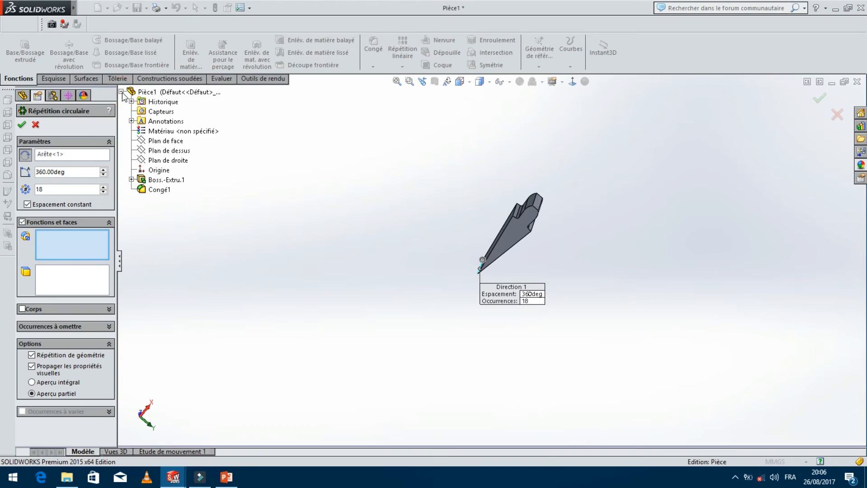
left_click(526, 219)
scroll(547, 244, "down", 5)
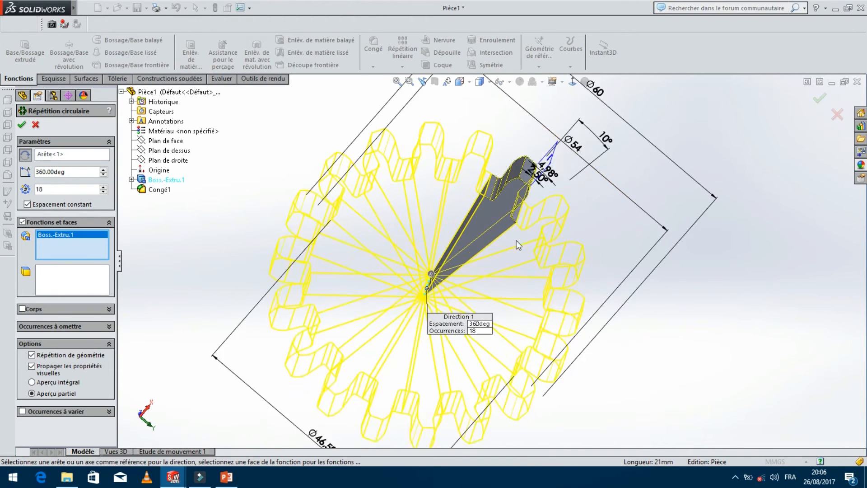
- Set the circular pattern to 18 instances, add the root fillet to the repeated features and apply the pattern
left_click_drag(65, 190, 36, 189)
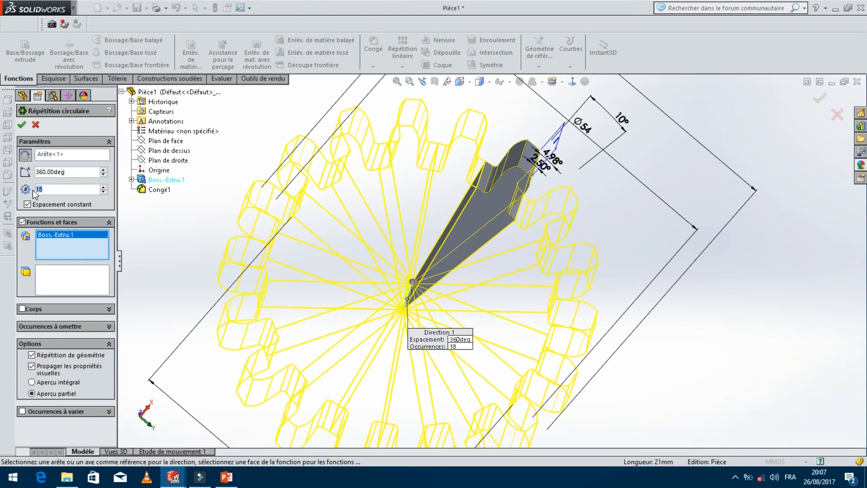
type("18")
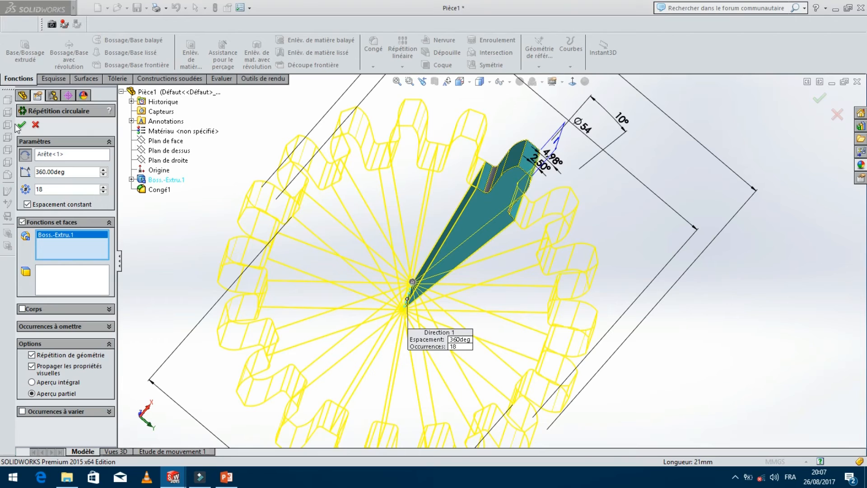
left_click(21, 126)
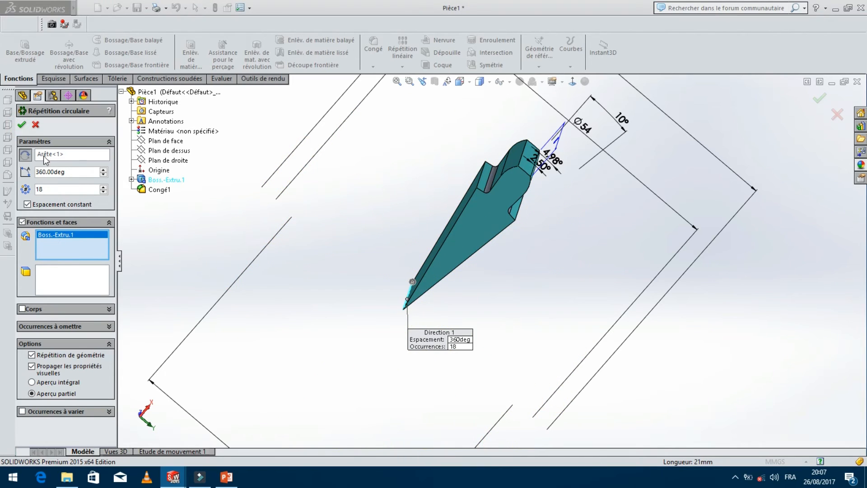
left_click(159, 190)
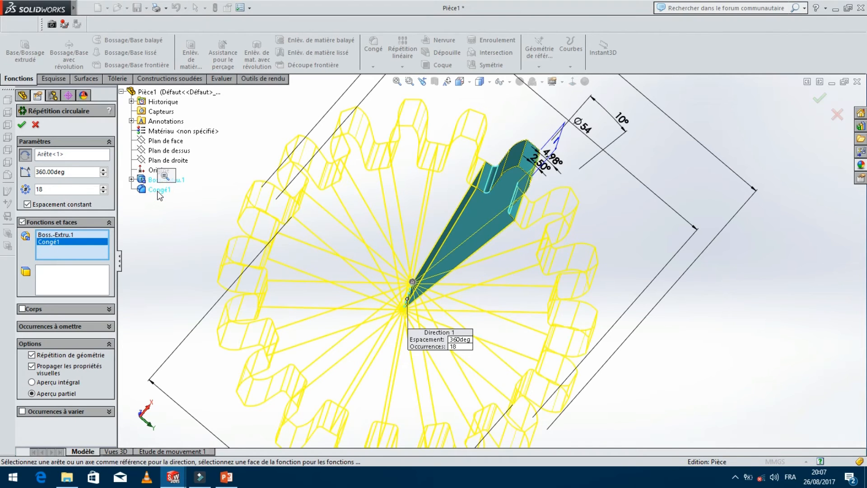
left_click(21, 124)
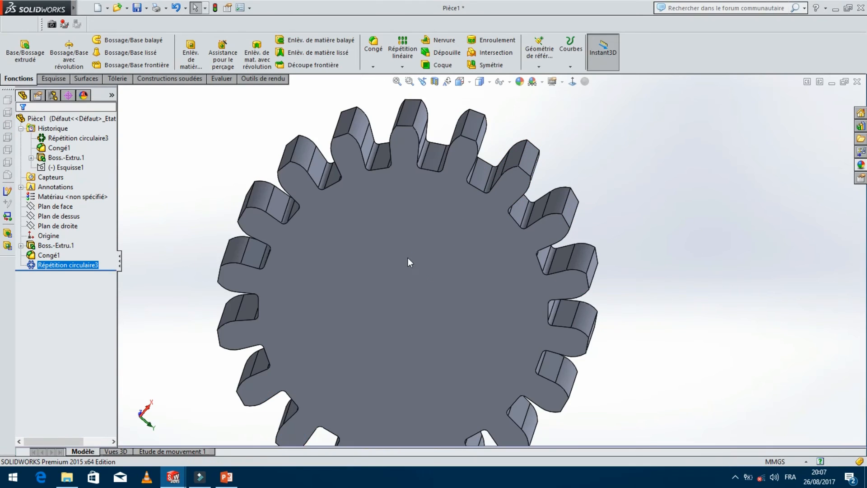
- Open a new sketch on the gear's flat end face and view it face-on
scroll(409, 258, "up", 3)
middle_click_drag(408, 258, 631, 271)
scroll(428, 268, "down", 3)
middle_click_drag(439, 269, 484, 253)
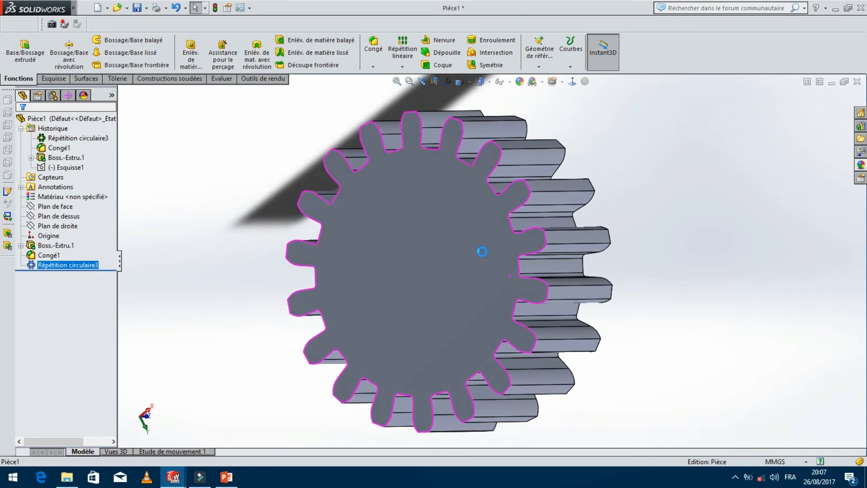
left_click(481, 251)
left_click(525, 218)
left_click(574, 82)
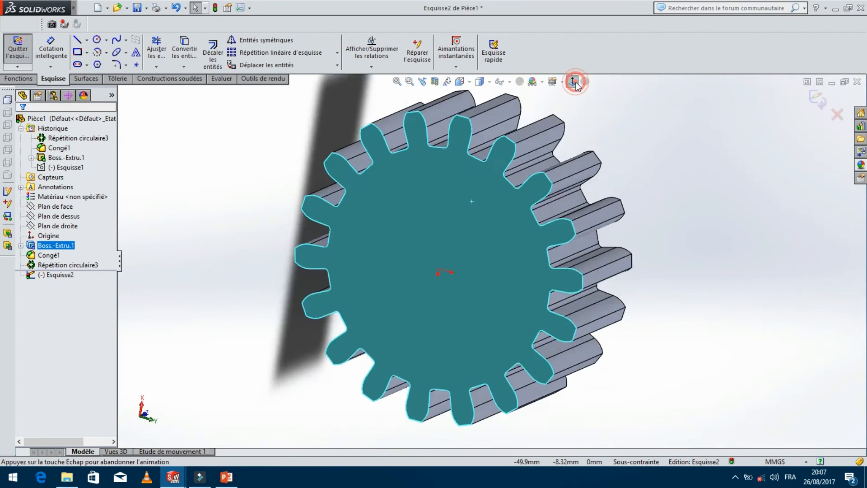
- Sketch a circle centred on the origin and dimension its diameter as 10 mm
left_click(97, 41)
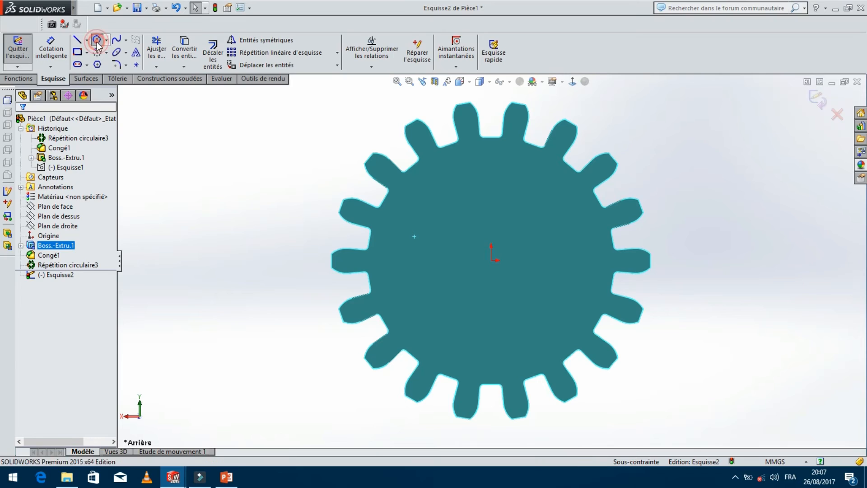
left_click(492, 261)
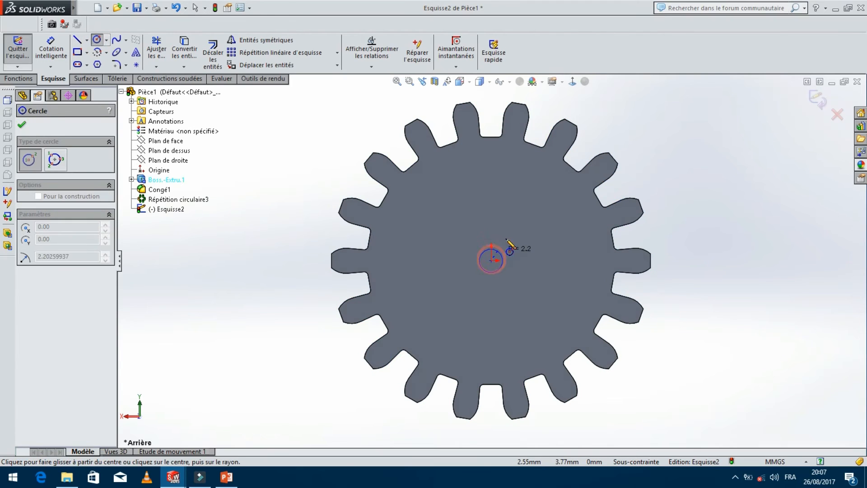
left_click(508, 237)
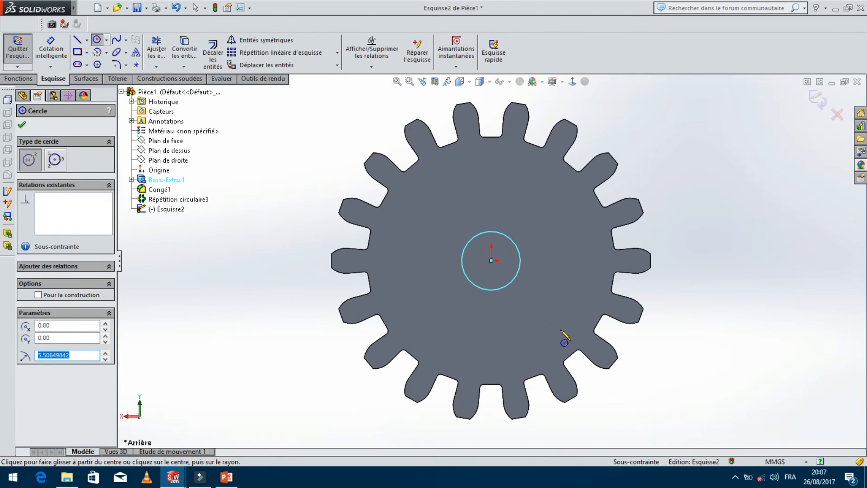
left_click(70, 59)
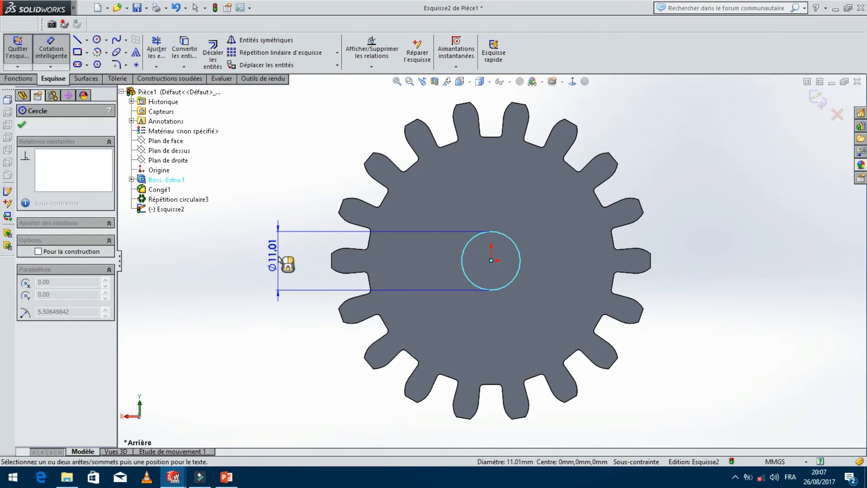
left_click(281, 261)
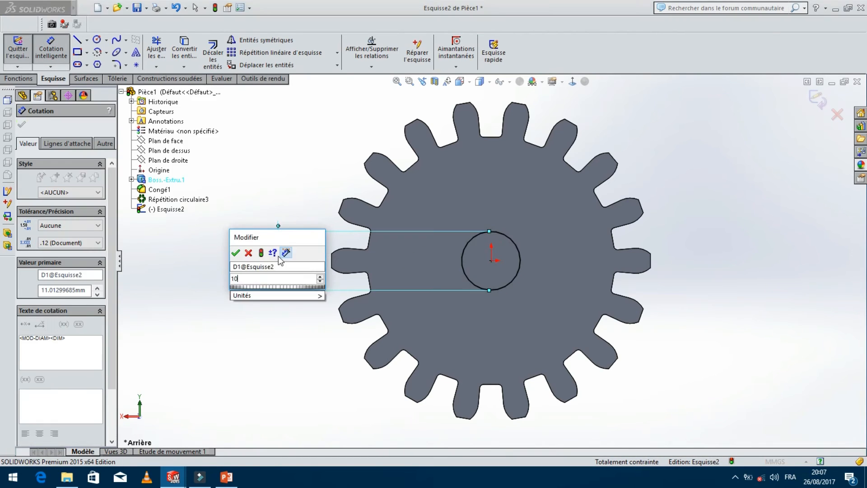
key("Return")
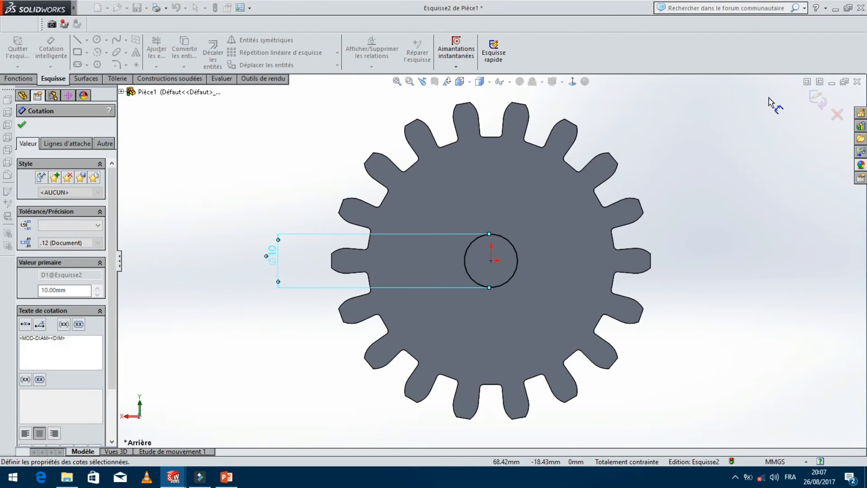
key("Escape")
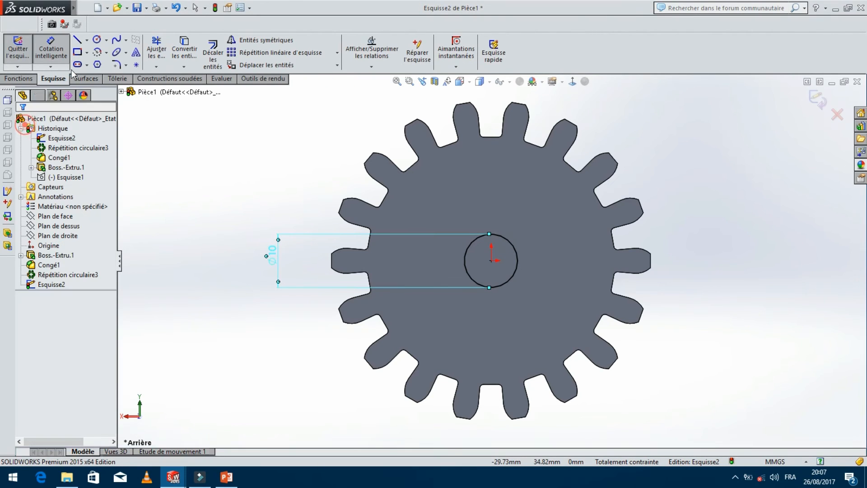
- Draw a vertical construction line about 10.89 mm long from the origin up past the circle
left_click(86, 39)
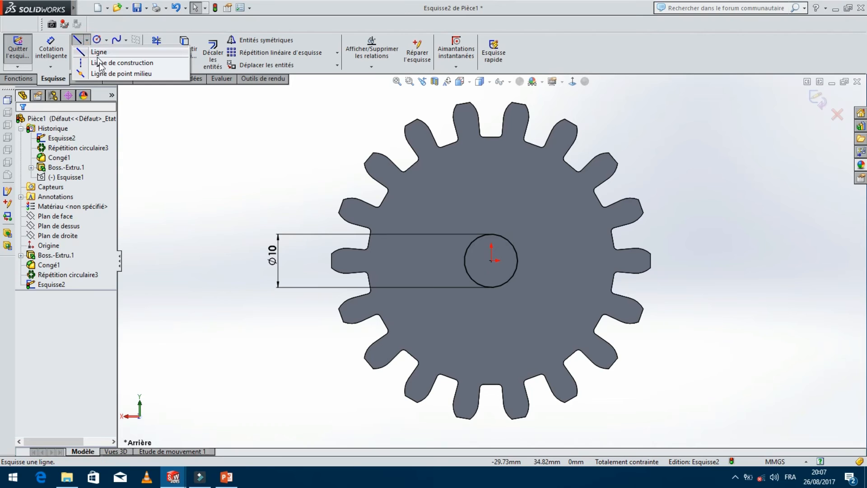
left_click(97, 61)
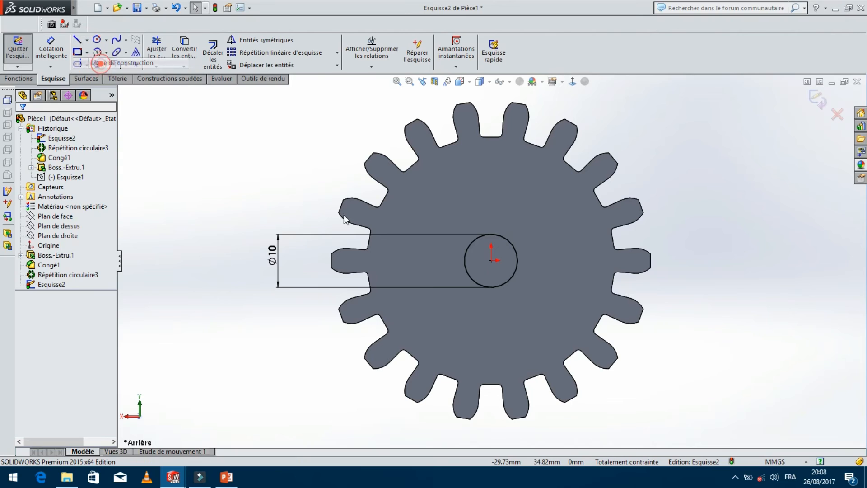
left_click(491, 260)
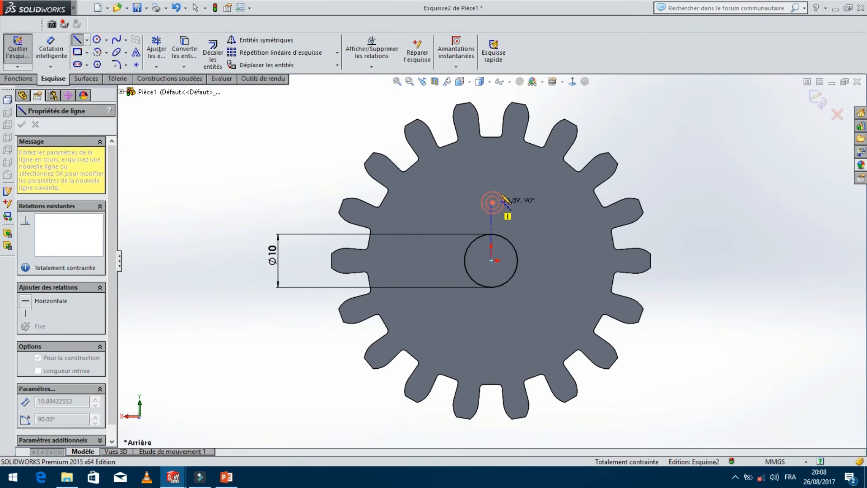
left_click(493, 202)
right_click(515, 185)
left_click(536, 190)
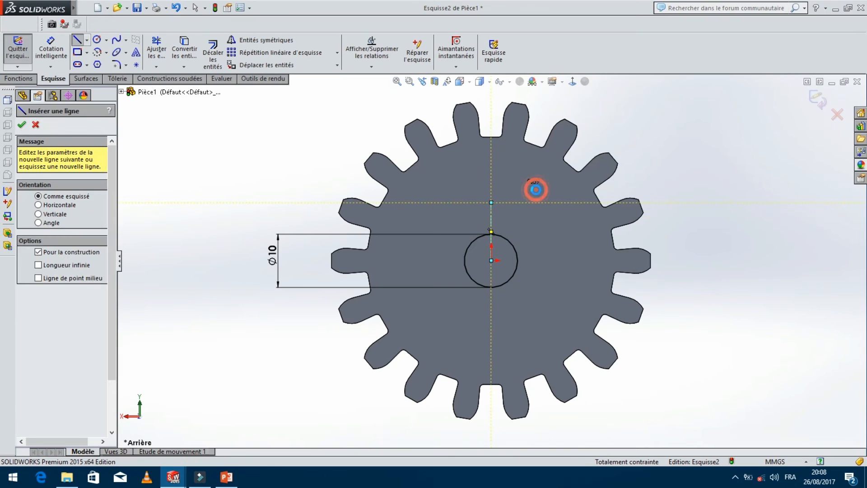
key("Escape")
- Offset the vertical construction line 2 mm in both directions, with dimensions added
scroll(492, 262, "down", 3)
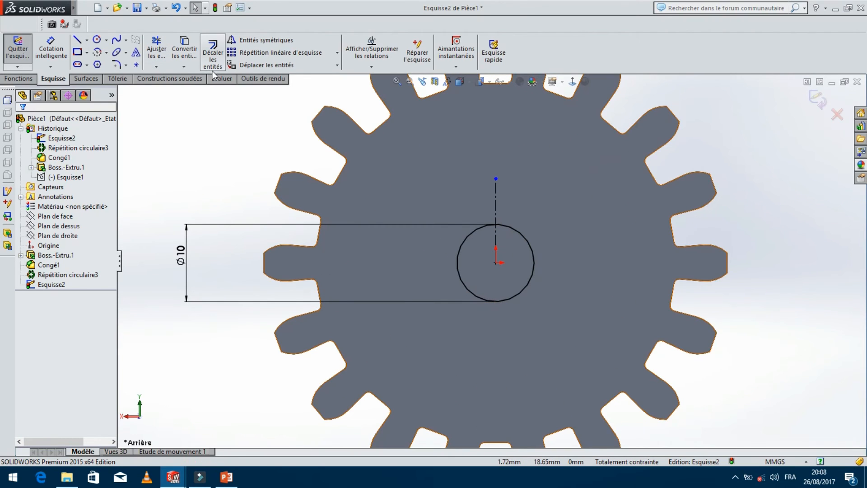
left_click(212, 48)
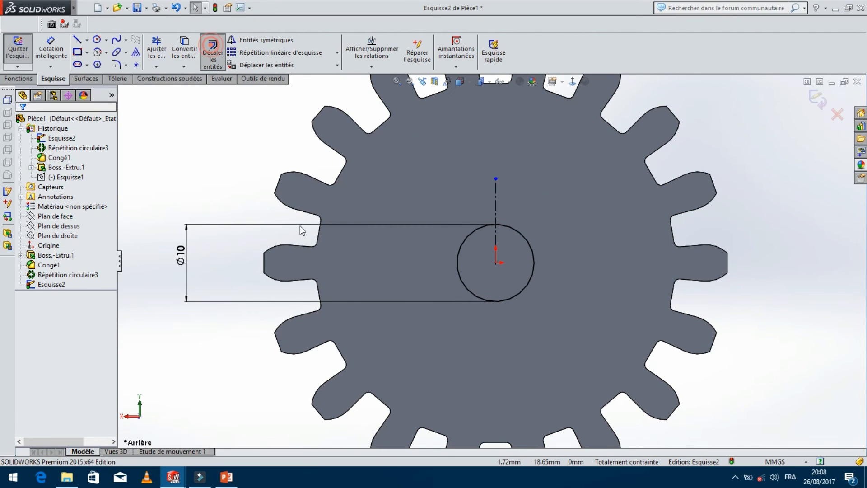
left_click(497, 203)
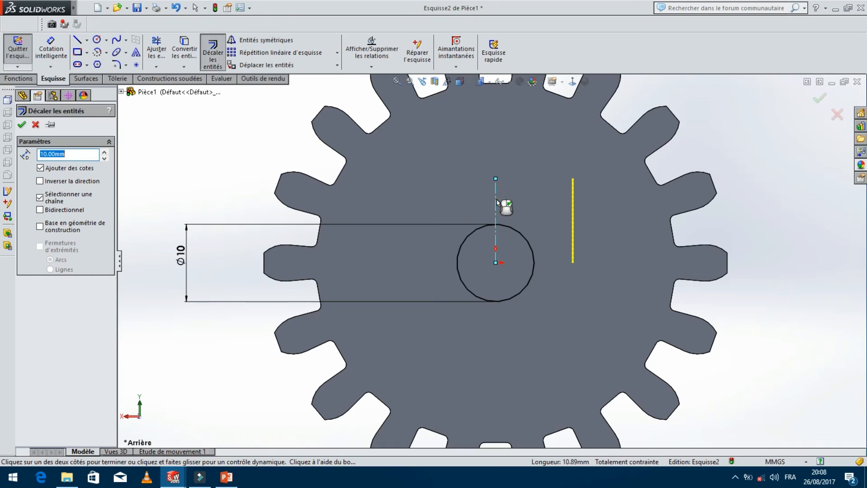
left_click(41, 210)
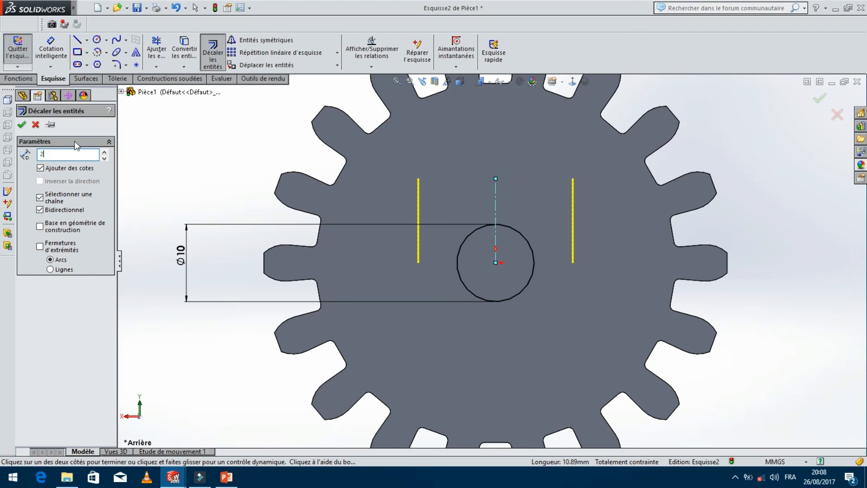
key("Return")
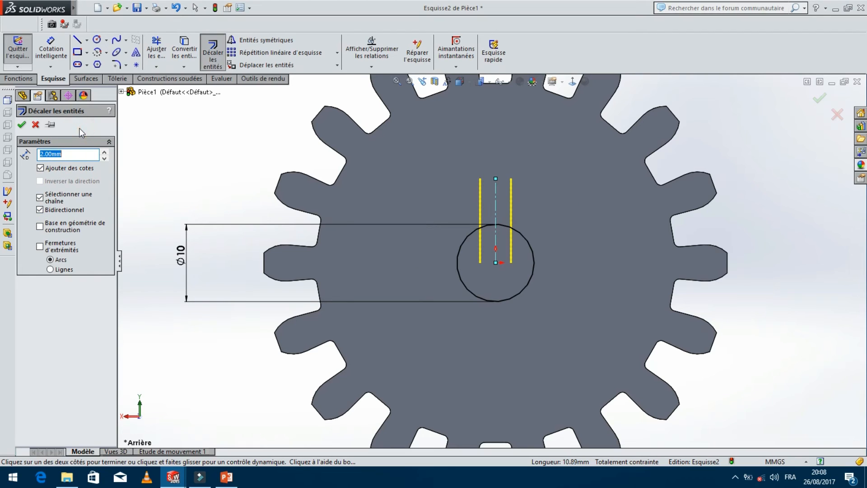
left_click(21, 125)
- Join the upper ends of the two offset lines with a horizontal line to close the keyway
left_click(77, 40)
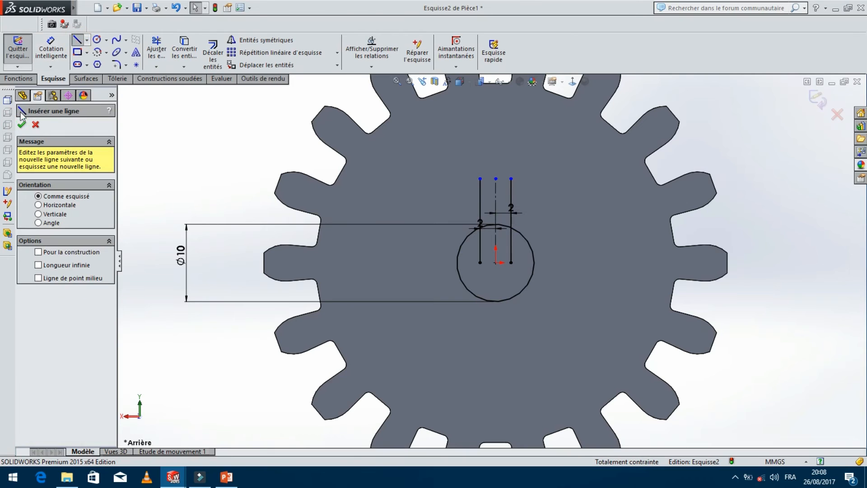
left_click(480, 178)
left_click(510, 179)
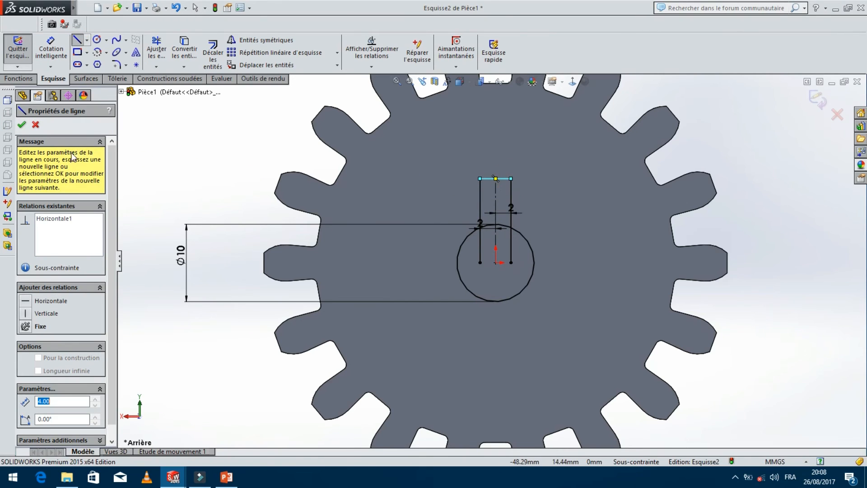
left_click(21, 125)
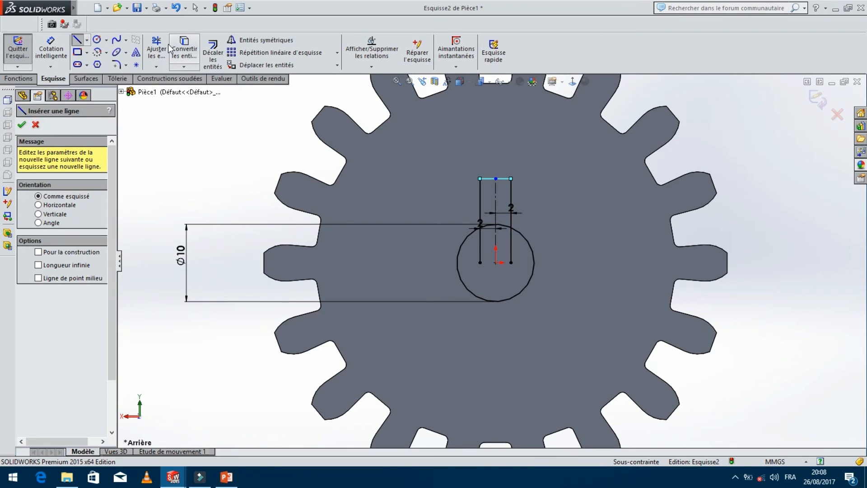
- Trim the keyway side lines inside the circle and the circle's arc between them to form one outline
left_click(156, 49)
scroll(500, 221, "down", 2)
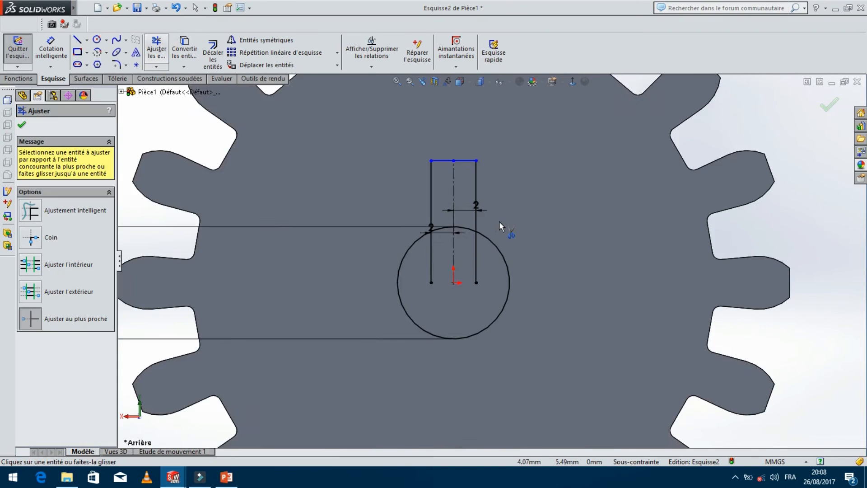
scroll(499, 221, "down", 2)
left_click(457, 263)
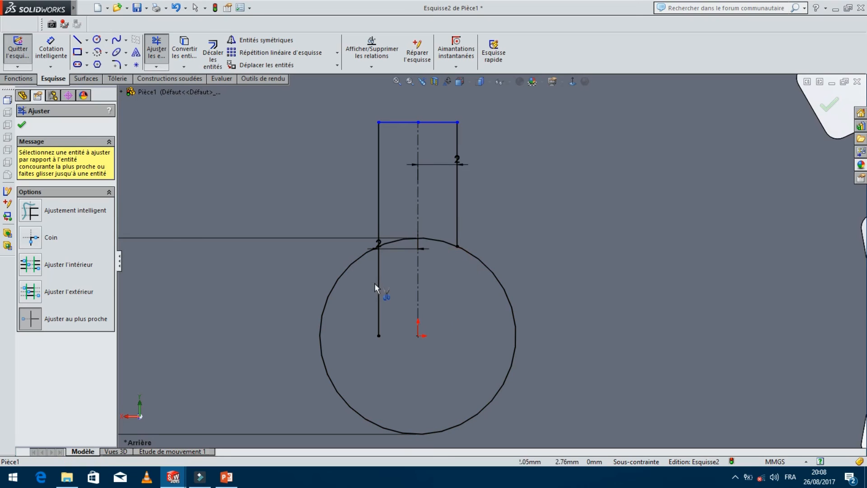
left_click(378, 279)
left_click(400, 240)
left_click(441, 240)
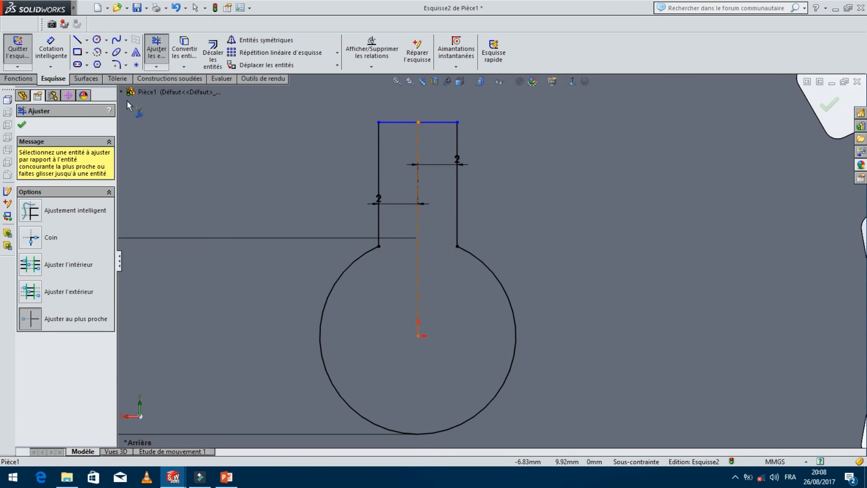
left_click(23, 126)
- Dimension the distance from the origin to the keyway's horizontal top line as 8 mm
left_click(51, 51)
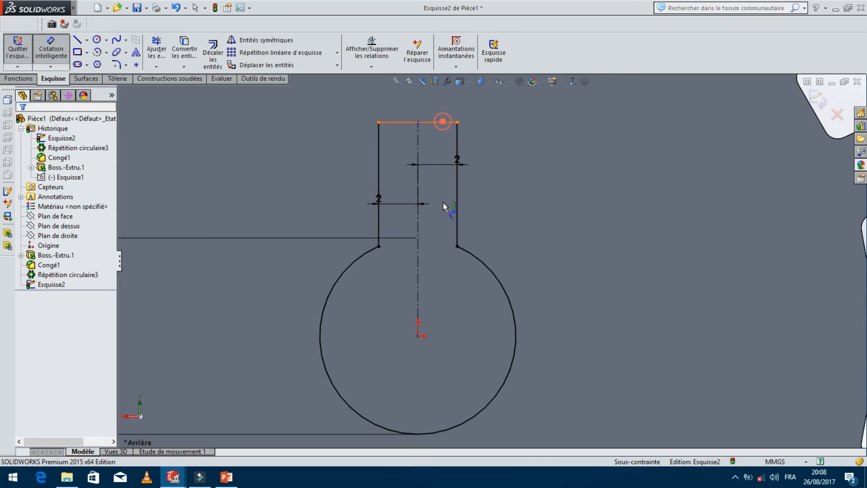
left_click(443, 121)
left_click(418, 336)
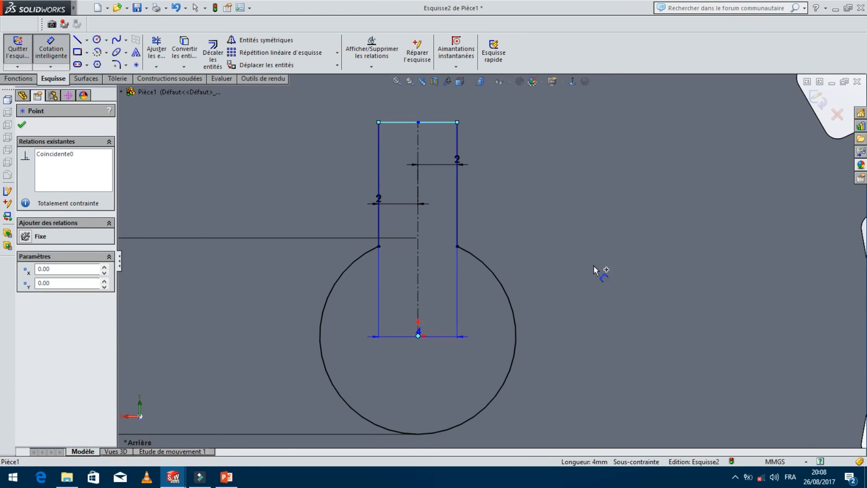
left_click(562, 251)
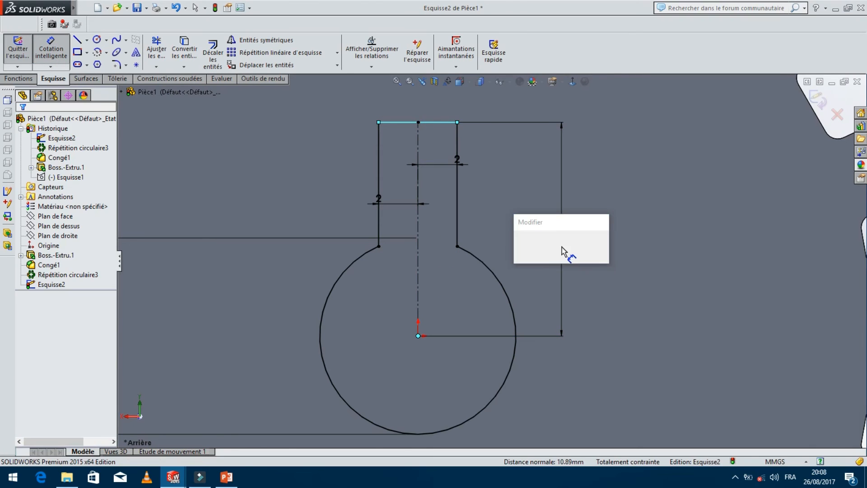
type("8")
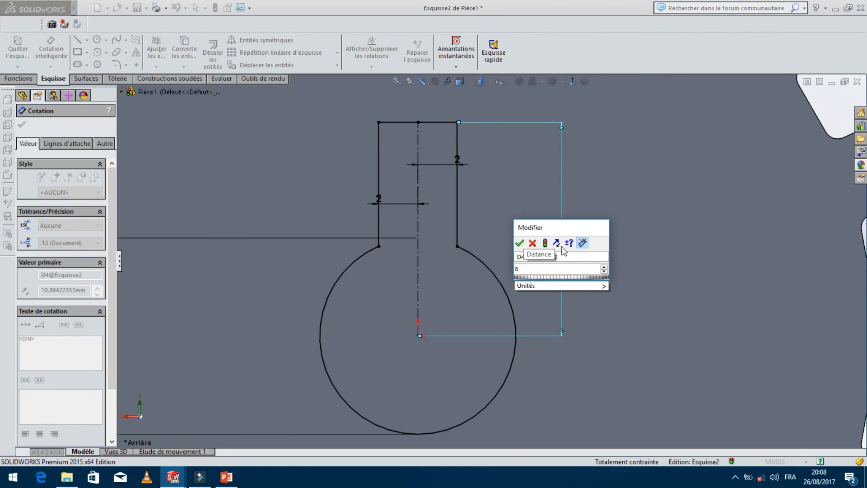
left_click(545, 243)
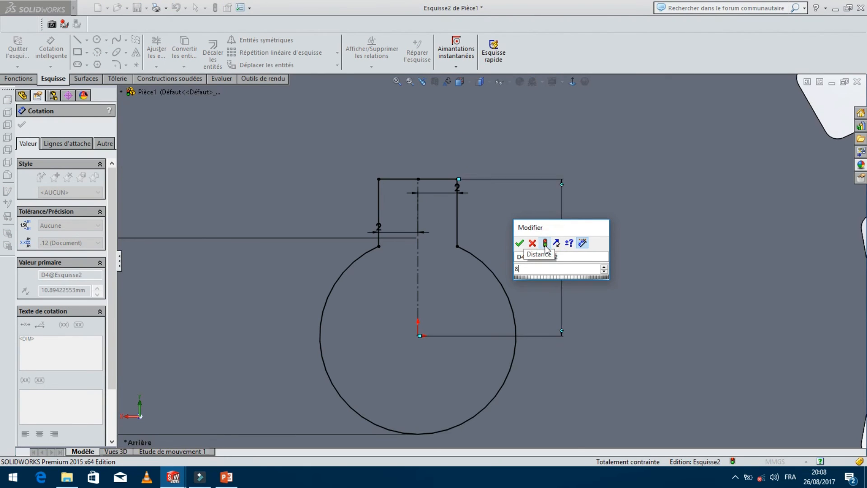
left_click(520, 244)
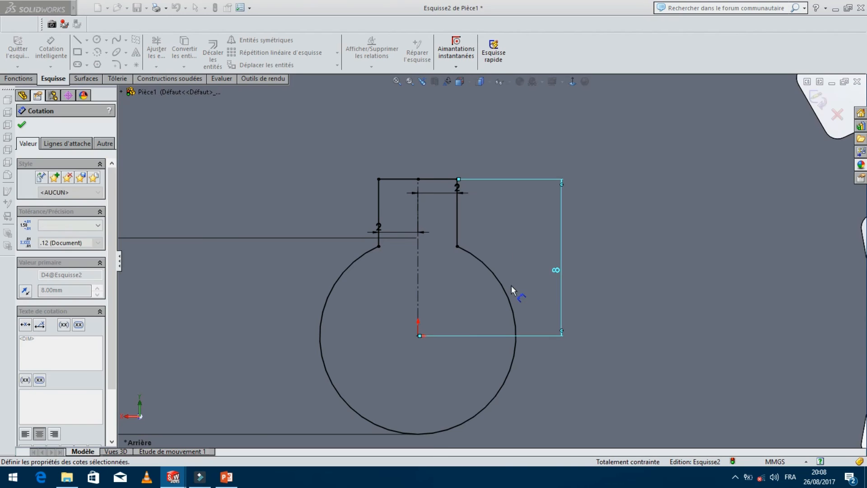
- Finish dimensioning and exit the bore and keyway sketch
scroll(515, 283, "up", 3)
key("Escape")
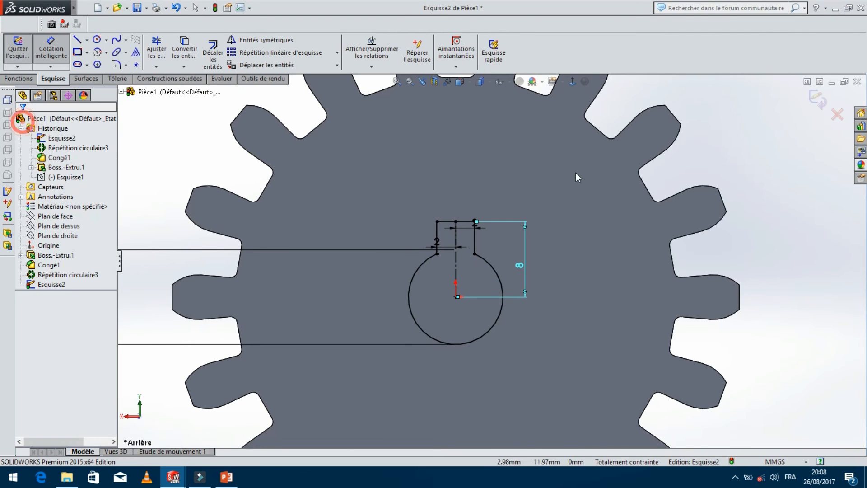
key("Escape")
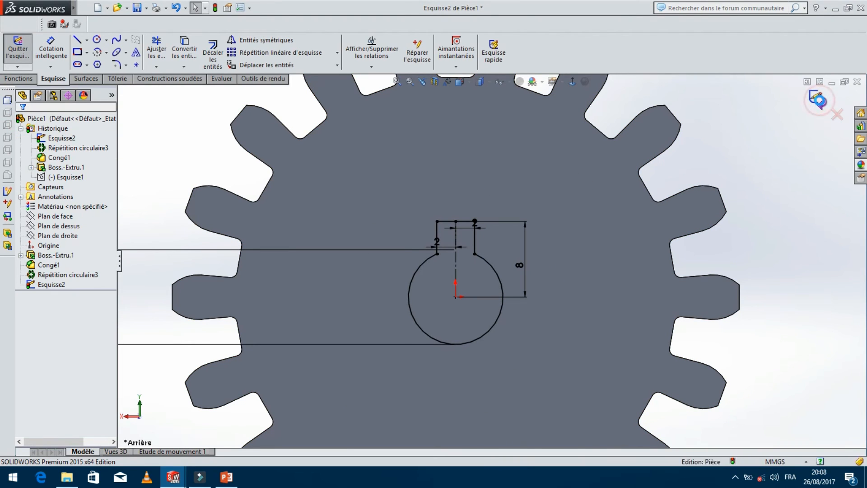
left_click(818, 99)
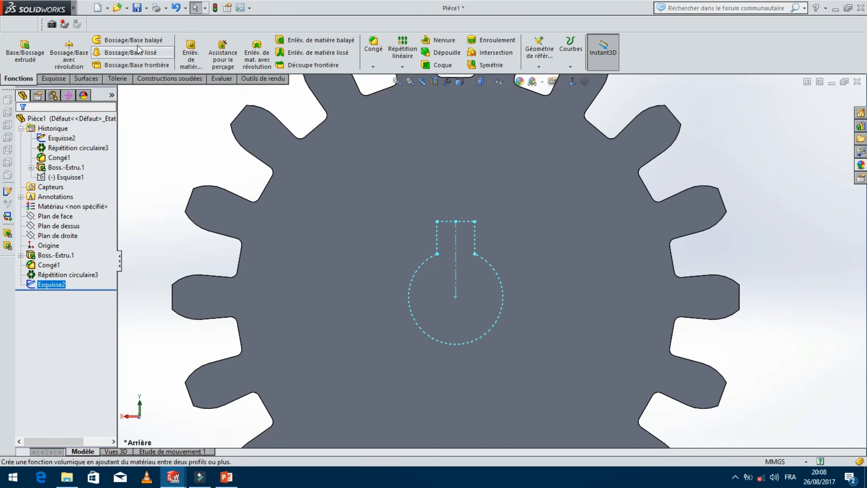
- Cut the bore and keyway outline through the gear with a blind extruded cut of 21 mm
left_click(191, 51)
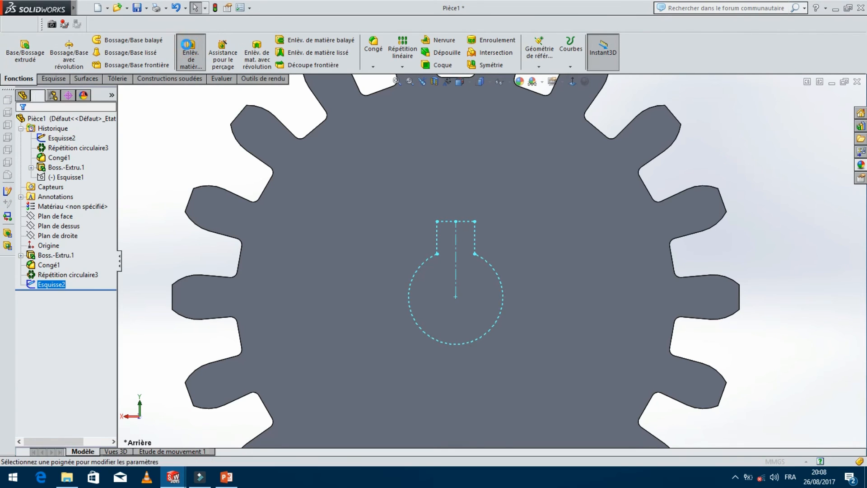
scroll(492, 292, "up", 3)
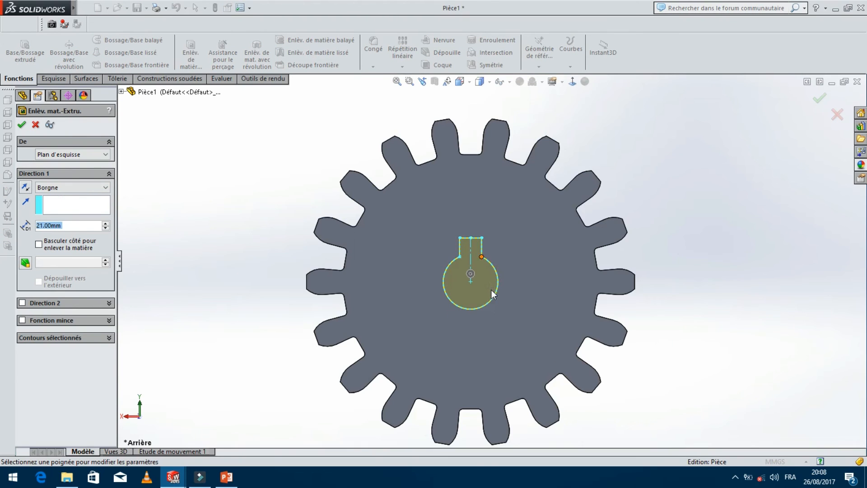
middle_click_drag(635, 250, 576, 262)
scroll(577, 262, "up", 1)
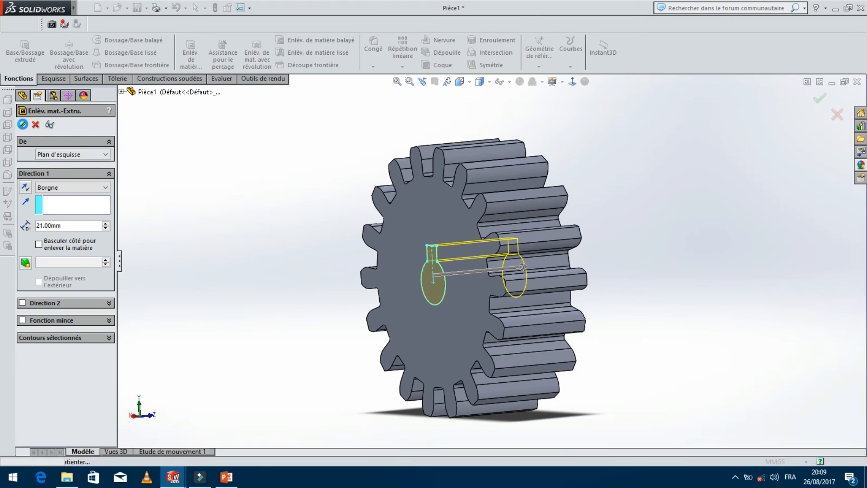
key("Return")
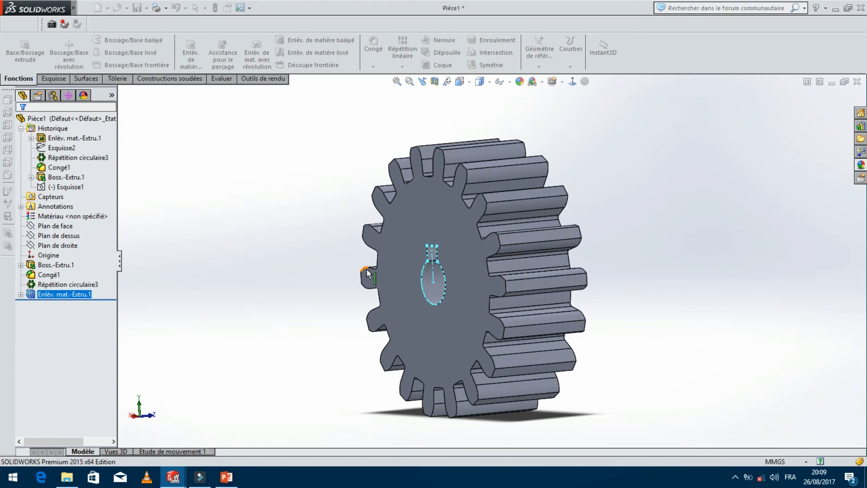
middle_click_drag(436, 264, 494, 257)
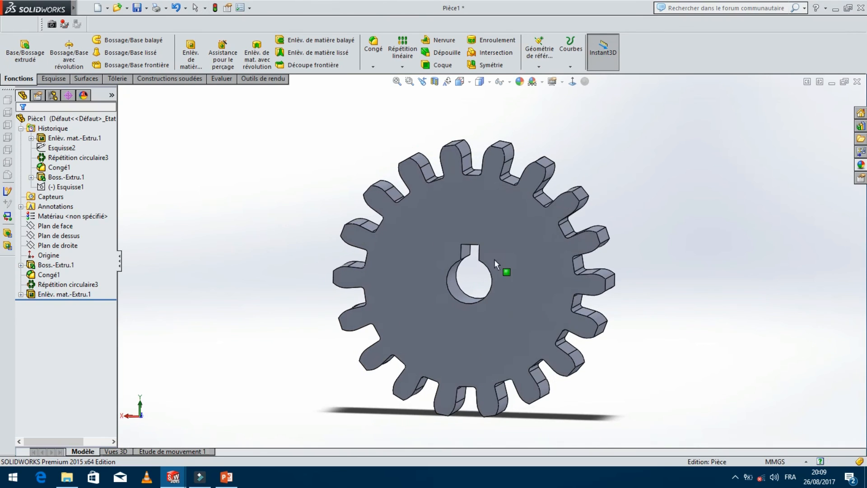
scroll(488, 281, "down", 2)
mouse_move(479, 285)
middle_mouse_down()
mouse_move(308, 284)
mouse_move(476, 287)
middle_mouse_up()
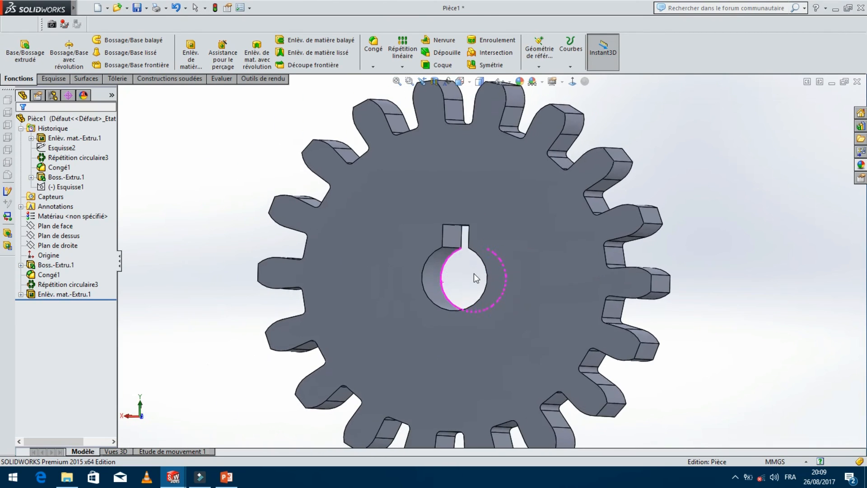
scroll(487, 302, "up", 4)
scroll(583, 277, "down", 2)
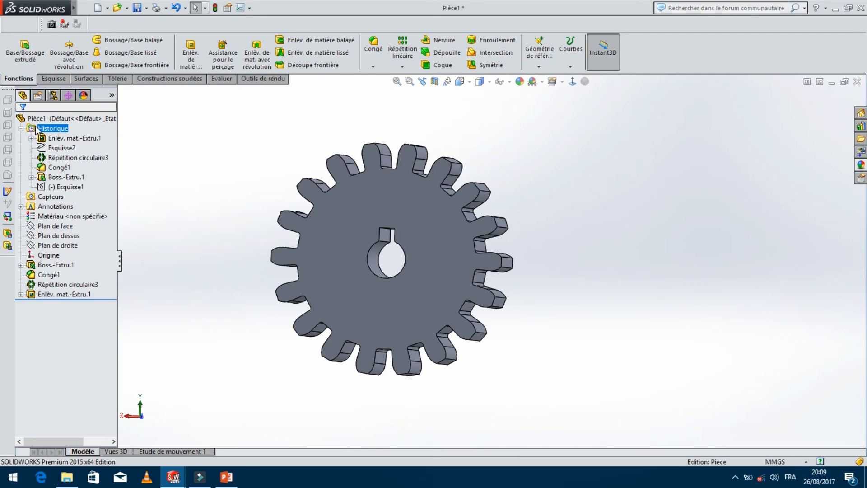
- Apply the material 2.0375 (CuZn36Pb3) from the DIN copper alloys (DIN Alliages de cuivre) to the part
left_click(54, 218)
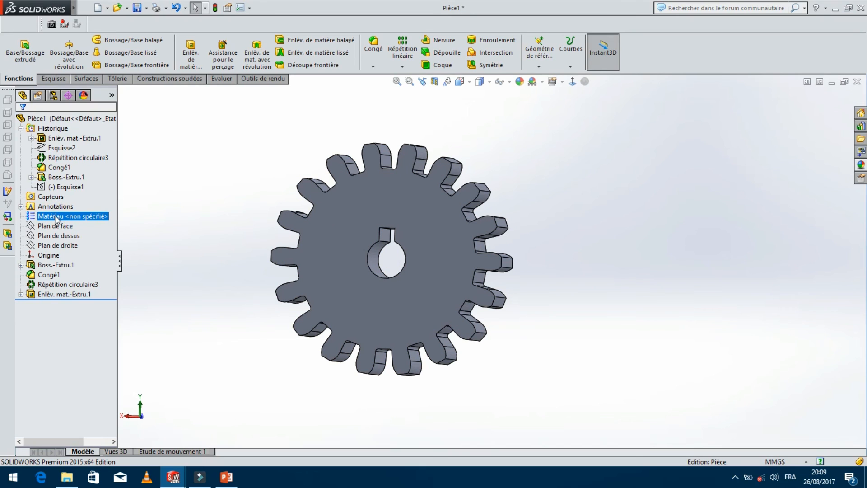
right_click(56, 219)
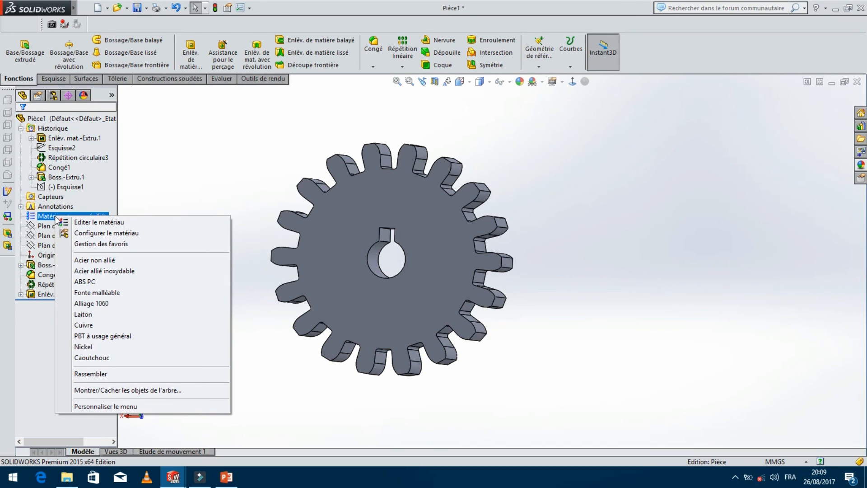
left_click(116, 223)
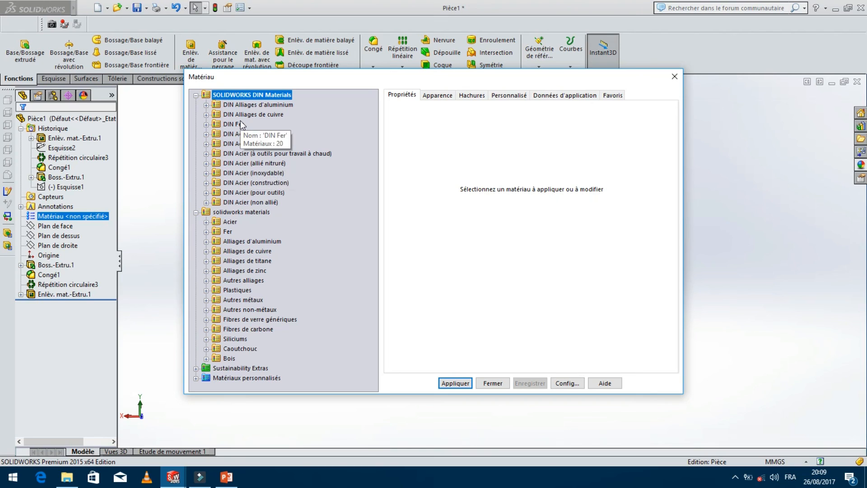
left_click(206, 114)
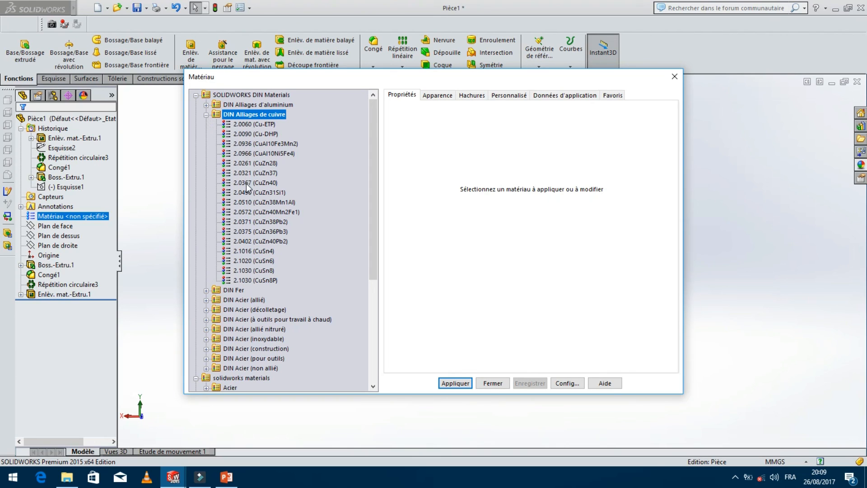
left_click(250, 231)
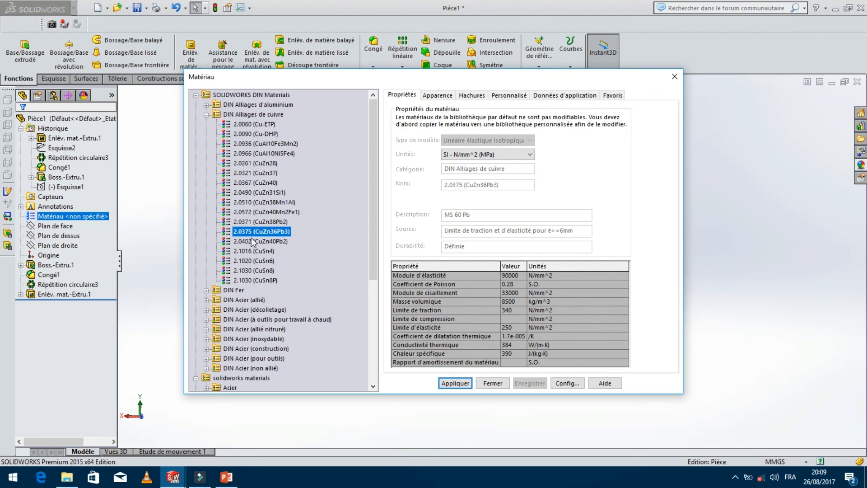
left_click(454, 385)
left_click(487, 386)
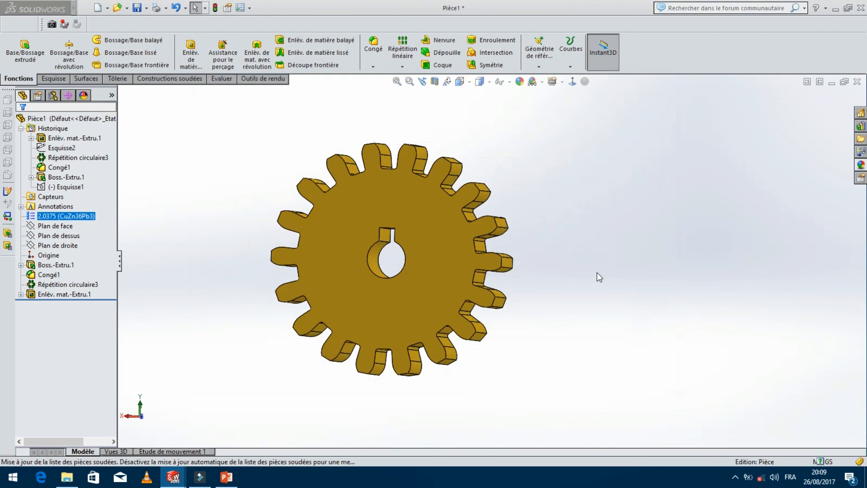
- Start saving the part under a new name, choosing the folder mon projet on the desktop (Bureau)
middle_click_drag(536, 306, 499, 271)
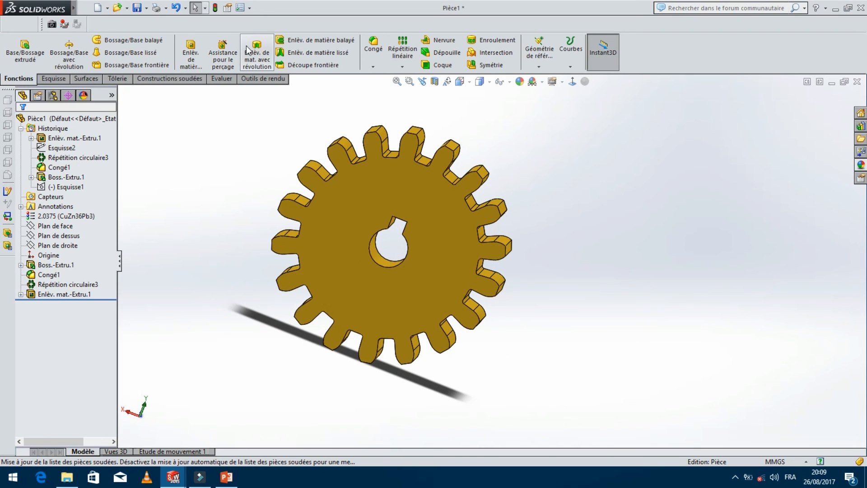
middle_click_drag(499, 236, 380, 242)
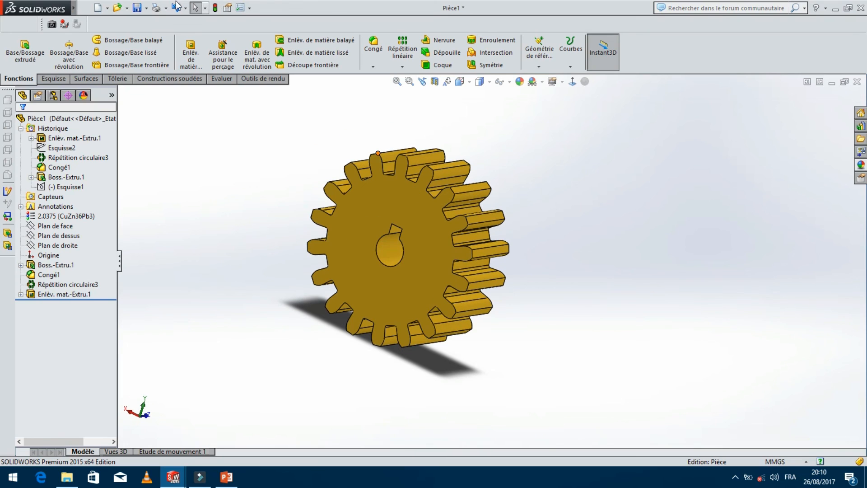
left_click(146, 8)
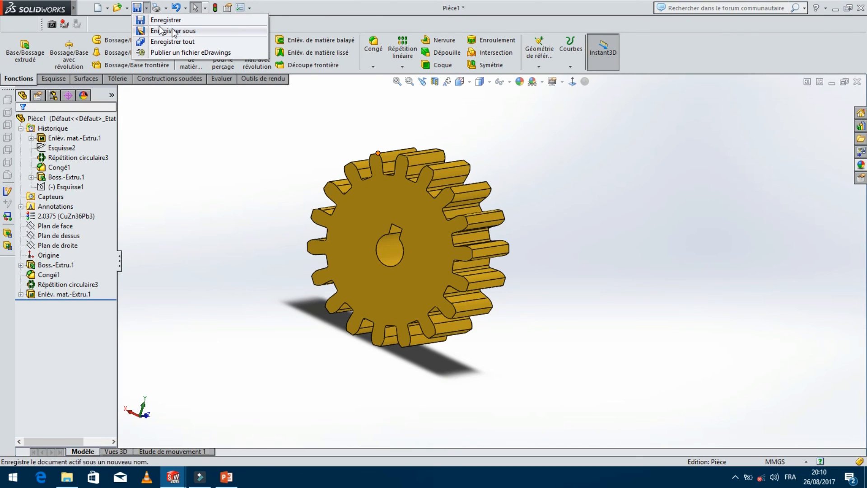
left_click(89, 8)
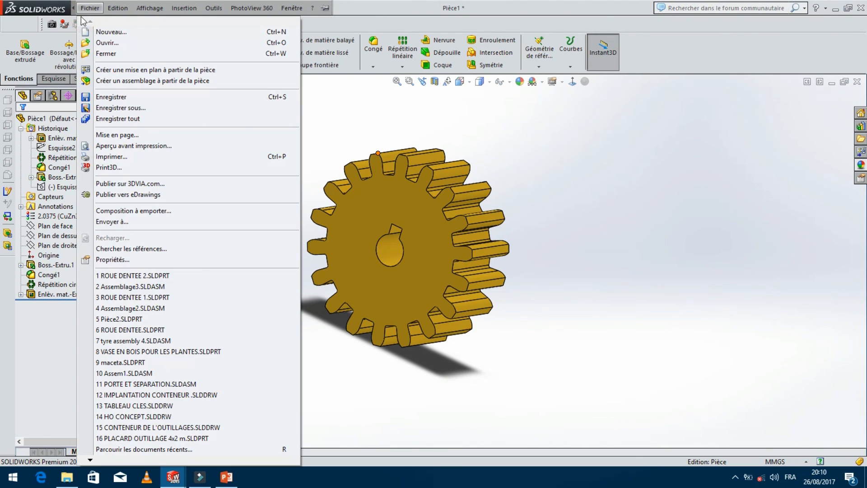
left_click(113, 108)
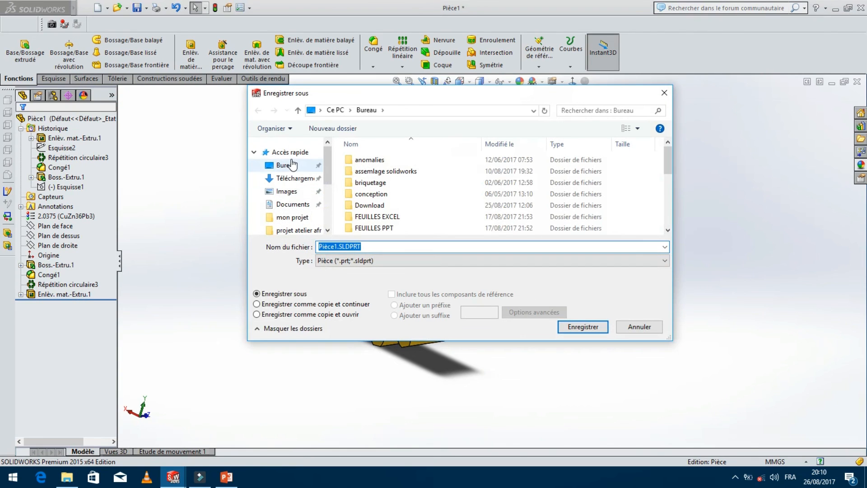
left_click(300, 168)
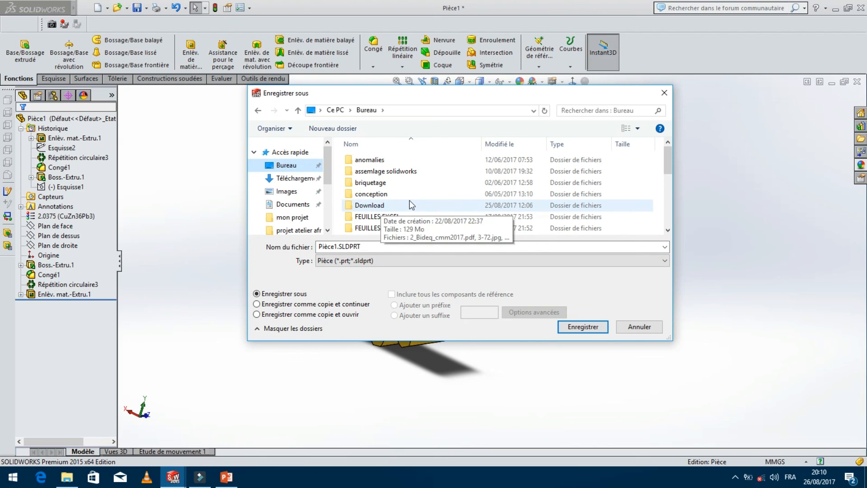
scroll(374, 195, "down", 1)
scroll(384, 197, "down", 1)
double_click(384, 197)
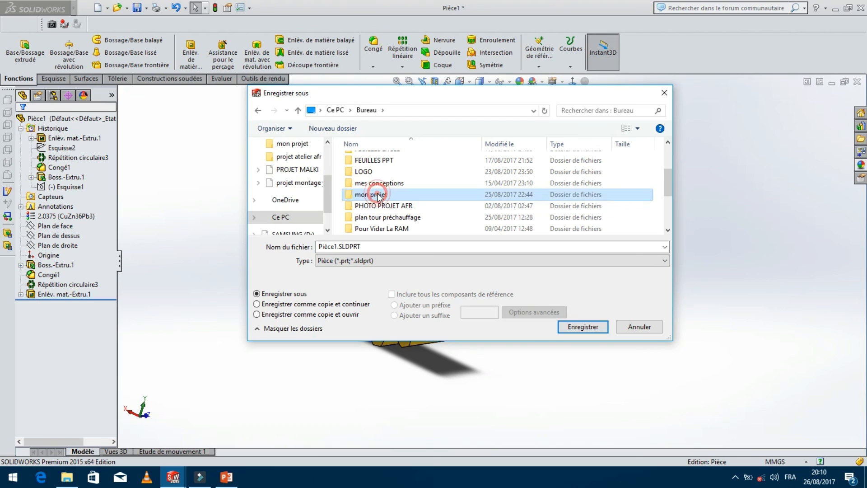
- Name the part file Roue dentée and save it in the chosen folder
left_click(336, 245)
left_click(336, 245)
double_click(335, 245)
double_click(327, 247)
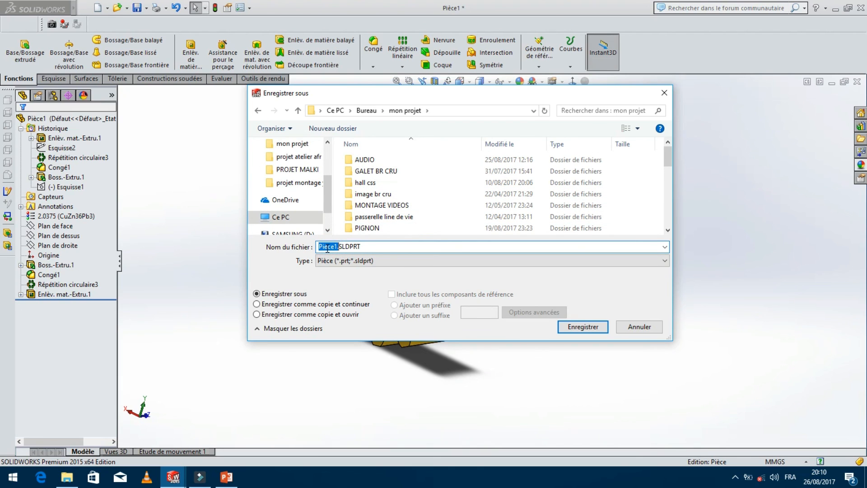
key("Right")
key("BackSpace")
key("BackSpace")
key("BackSpace")
key("BackSpace")
key("BackSpace")
key("BackSpace")
type("ROUE")
key("BackSpace")
key("BackSpace")
key("BackSpace")
key("BackSpace")
type("oue dentée")
left_click(576, 327)
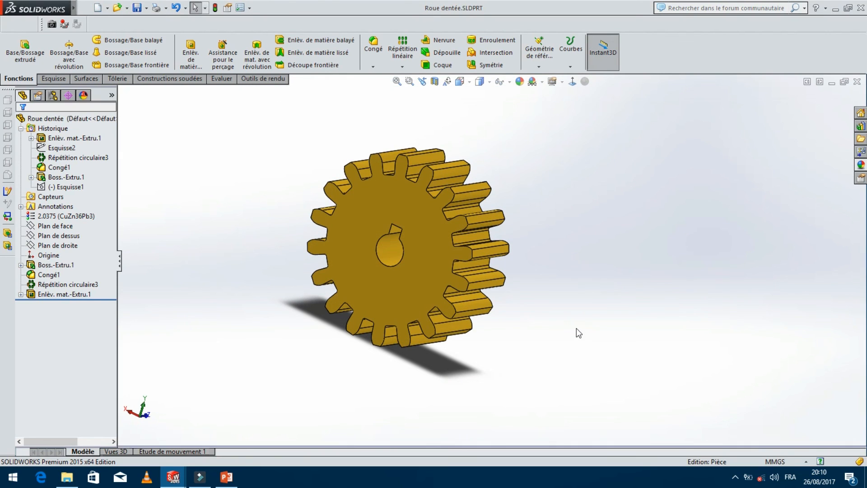
scroll(474, 280, "up", 3)
mouse_move(437, 272)
middle_mouse_down()
mouse_move(367, 280)
mouse_move(434, 275)
middle_mouse_up()
scroll(492, 275, "down", 2)
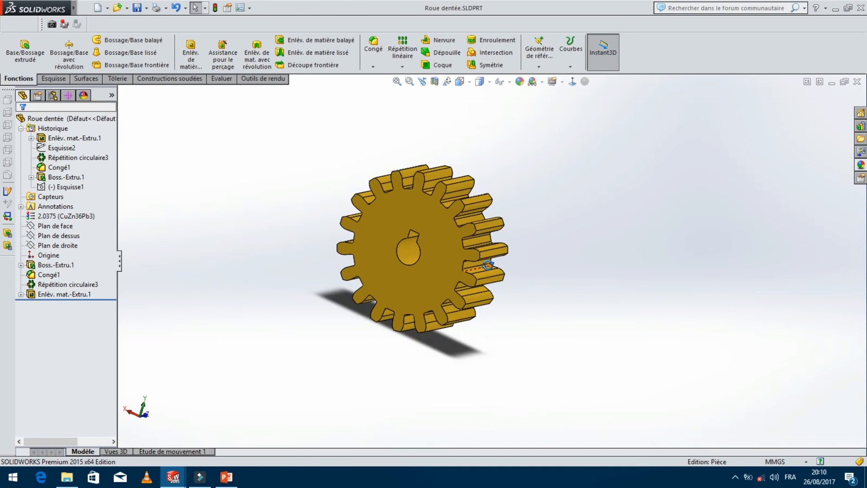